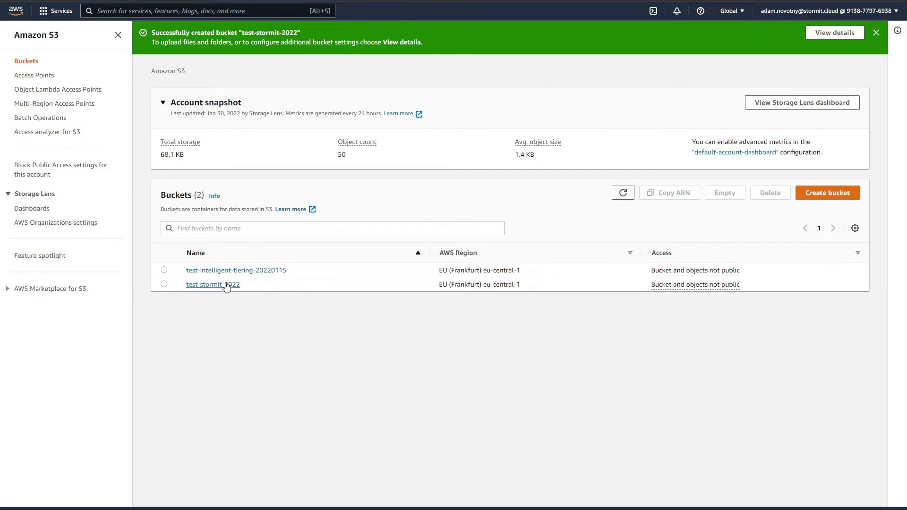
- Start an upload to the test-stormit-2022 bucket and add the file AWS_auto_scaling.jpg
{"action": "left_click", "coordinate": [211, 289]}
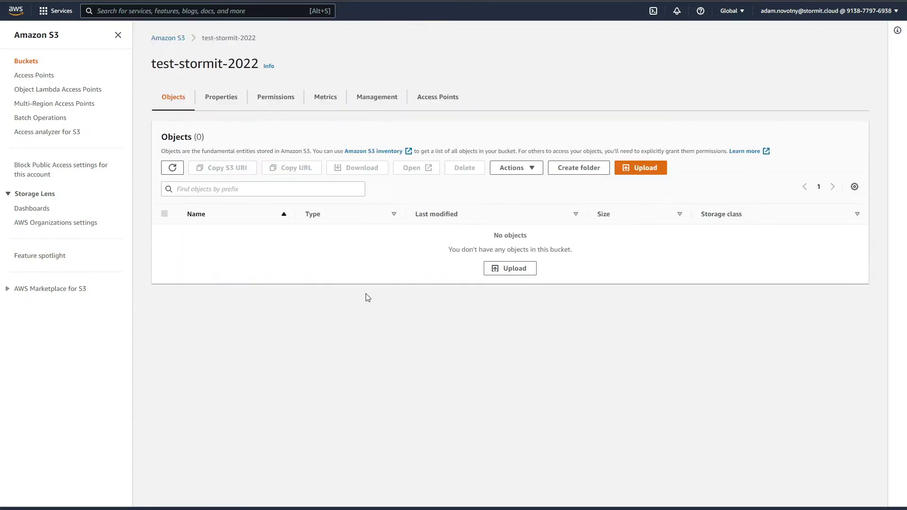
{"action": "left_click", "coordinate": [643, 169]}
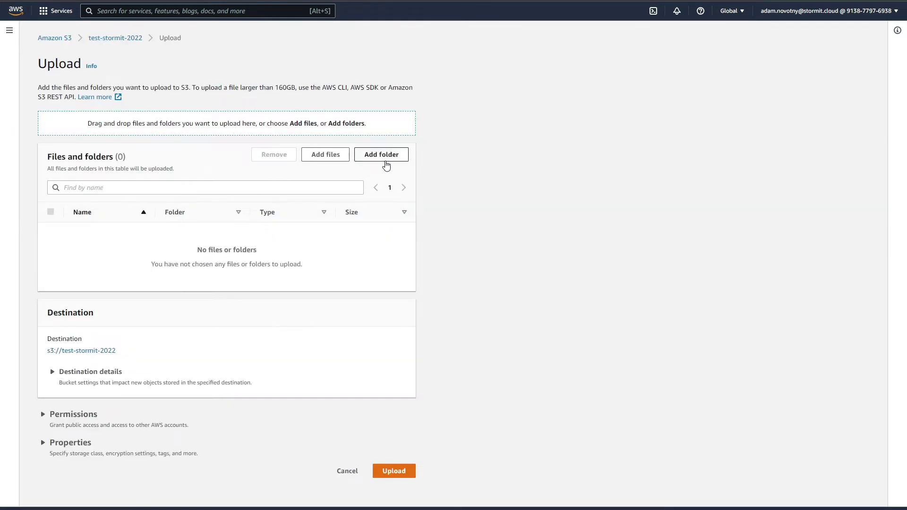
{"action": "left_click", "coordinate": [334, 156]}
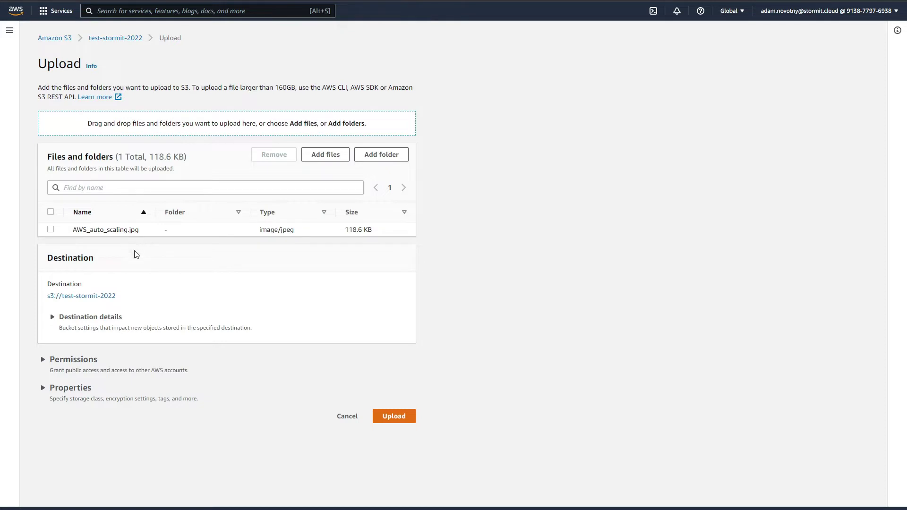
- Set the upload's storage class to Intelligent-Tiering, upload the file, and check its storage class in the bucket's object list
{"action": "left_click", "coordinate": [68, 390]}
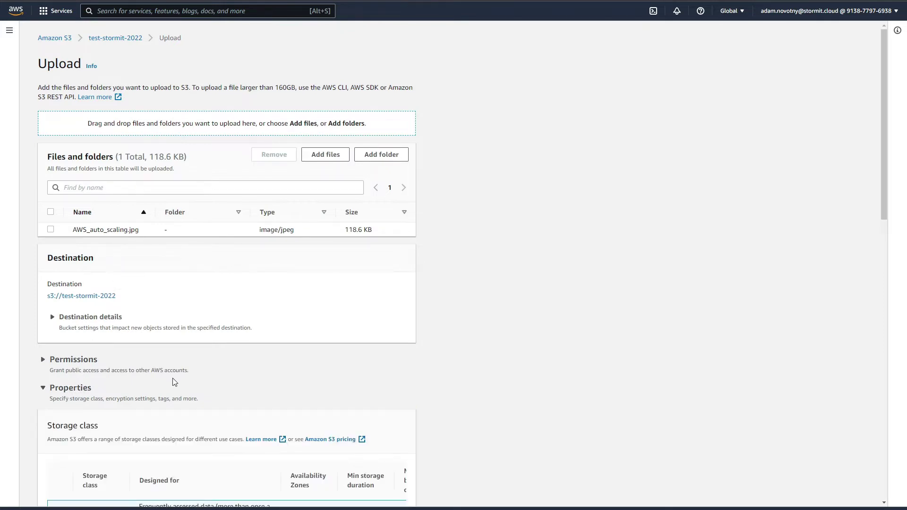
{"action": "scroll", "coordinate": [170, 369], "scroll_direction": "down", "scroll_amount": 10}
{"action": "scroll", "coordinate": [137, 308], "scroll_direction": "up", "scroll_amount": 4}
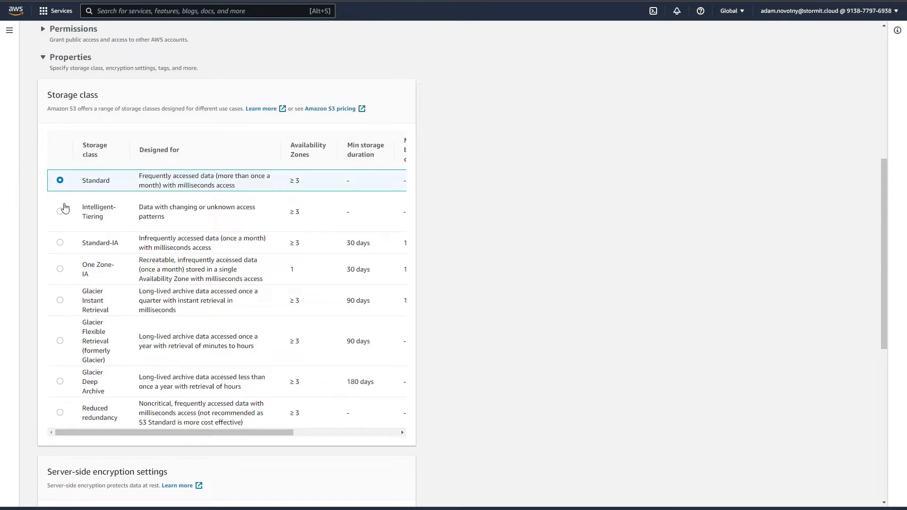
{"action": "left_click", "coordinate": [61, 212]}
{"action": "scroll", "coordinate": [344, 241], "scroll_direction": "down", "scroll_amount": 8}
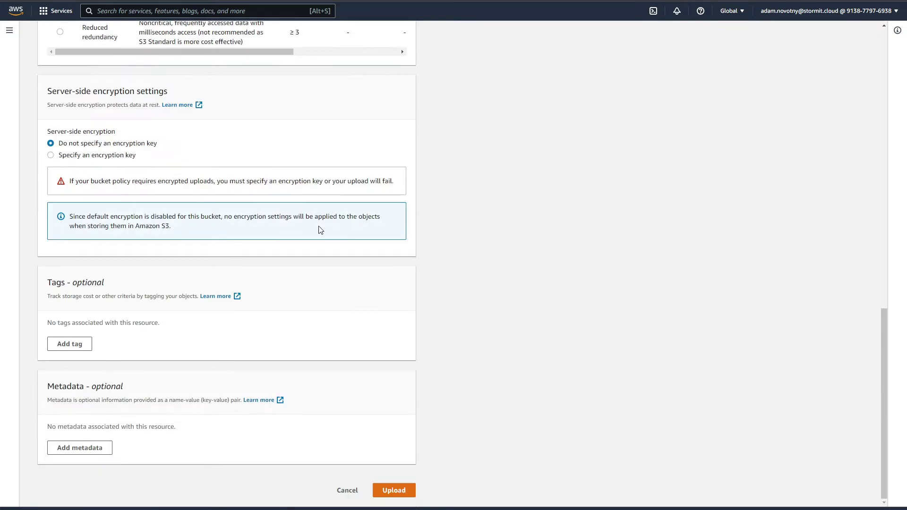
{"action": "left_click", "coordinate": [394, 490]}
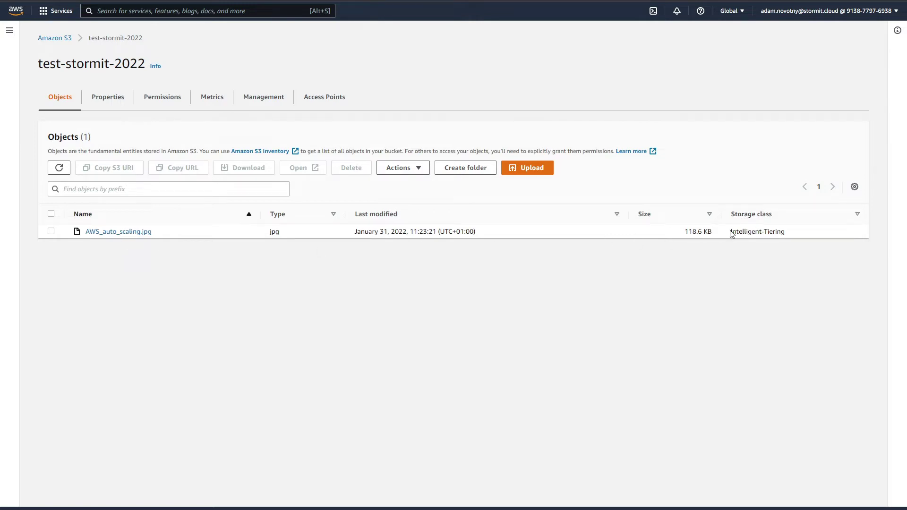
{"action": "left_click_drag", "start_coordinate": [731, 232], "coordinate": [796, 234]}
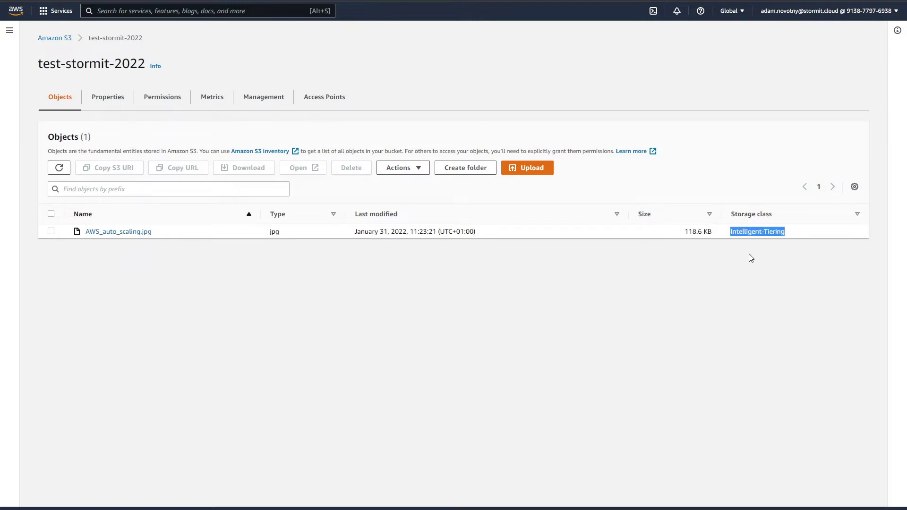
{"action": "left_click", "coordinate": [438, 270]}
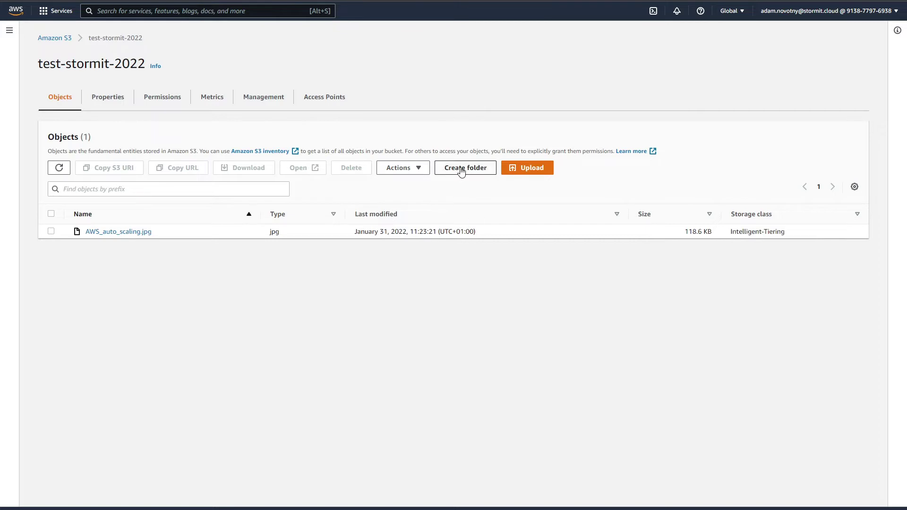
- Create a folder named it-test in the bucket, leaving server-side encryption disabled
{"action": "left_click", "coordinate": [463, 169]}
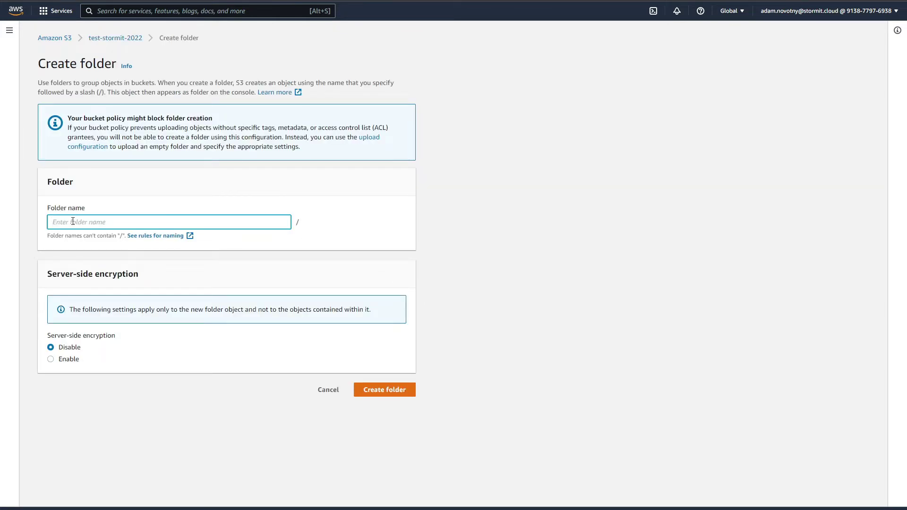
{"action": "type", "text": "t-test"}
{"action": "left_click", "coordinate": [377, 388]}
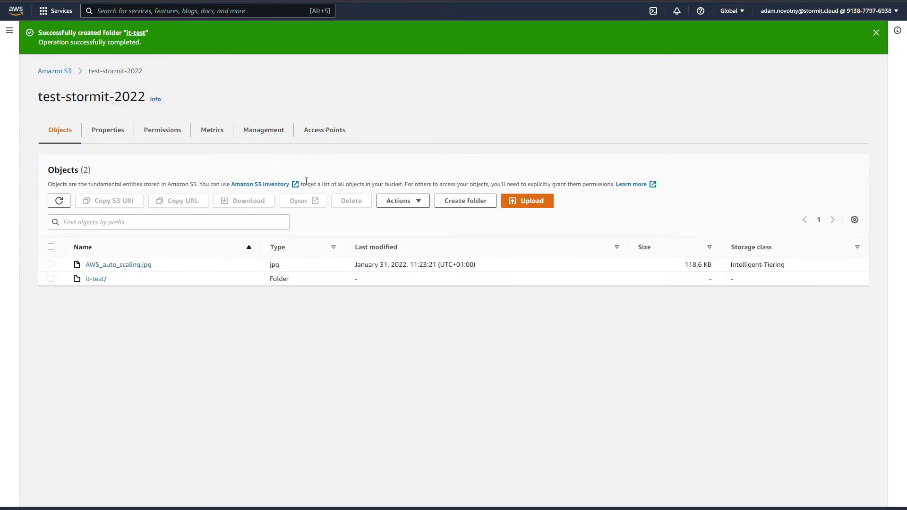
- Upload 10-best-practices-reducing-aws-spend.pdf, 6RS-AWS-Migration.png and the AWS Serverless Computing solution brief PDF into the it-test folder
{"action": "left_click", "coordinate": [97, 279]}
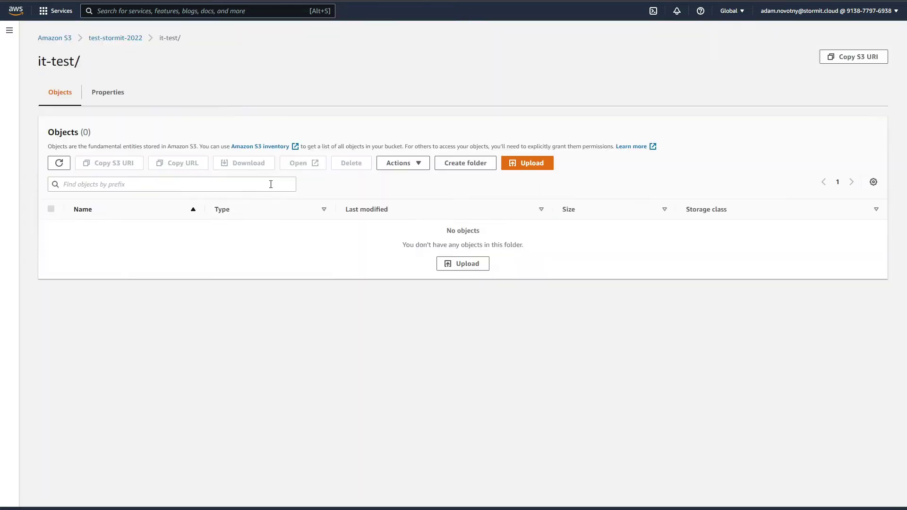
{"action": "left_click", "coordinate": [530, 169]}
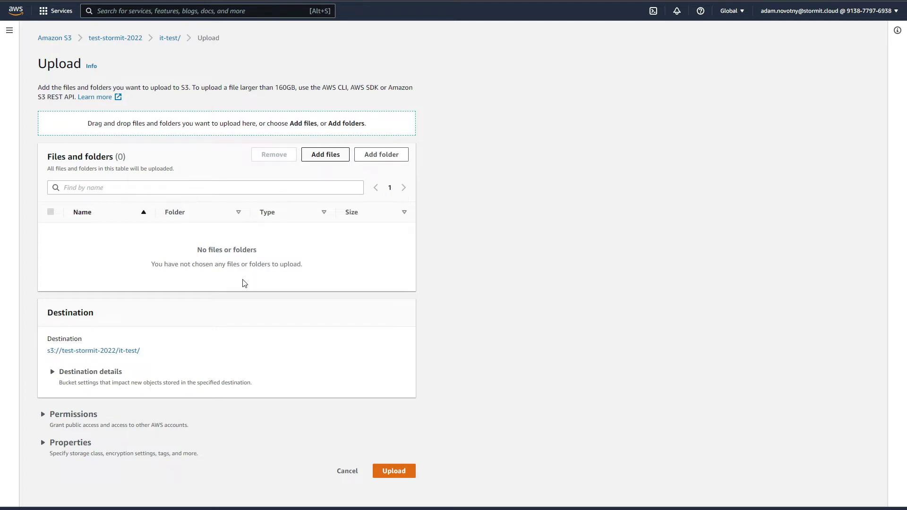
{"action": "scroll", "coordinate": [196, 310], "scroll_direction": "down", "scroll_amount": 1}
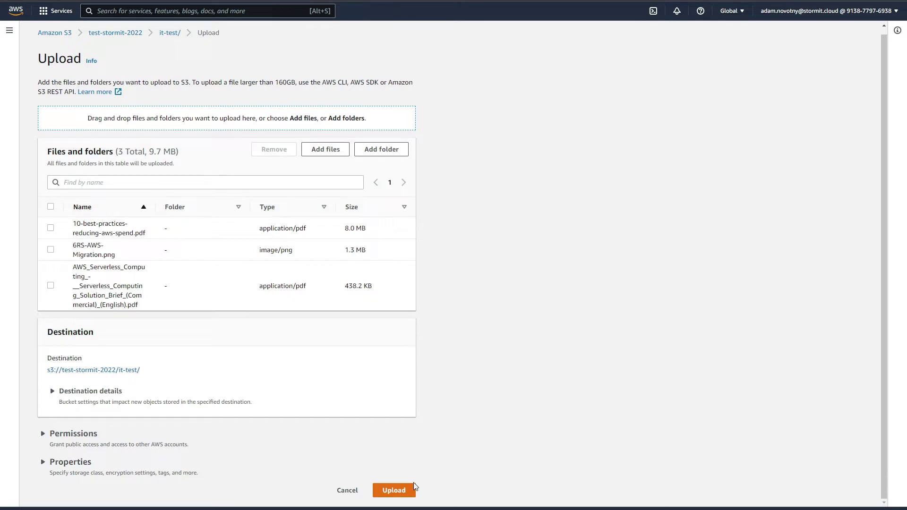
{"action": "left_click", "coordinate": [395, 491]}
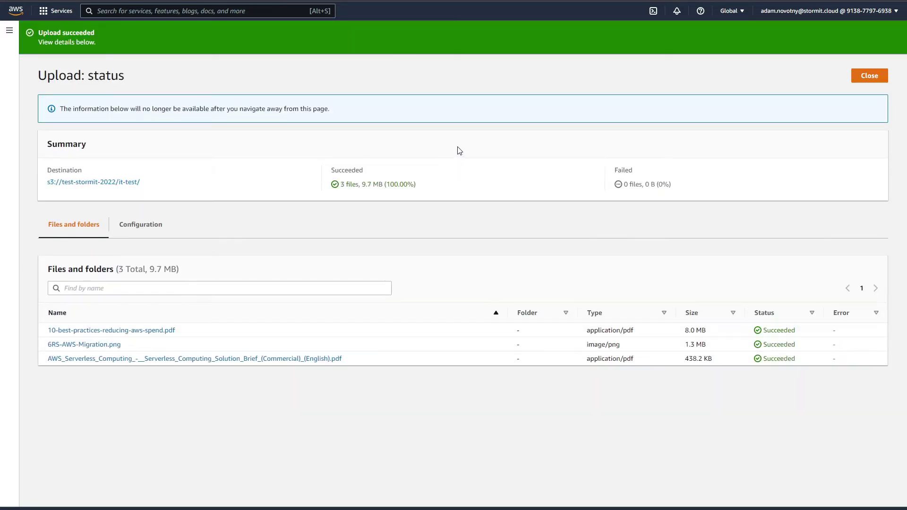
{"action": "left_click", "coordinate": [870, 78]}
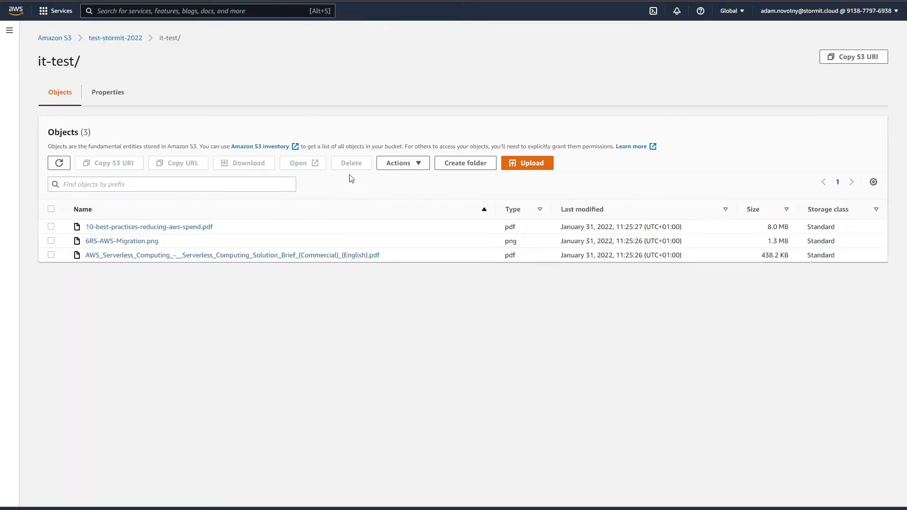
- Change the storage class of the whole it-test folder to Intelligent-Tiering, and open the folder to check its files
{"action": "left_click", "coordinate": [112, 40]}
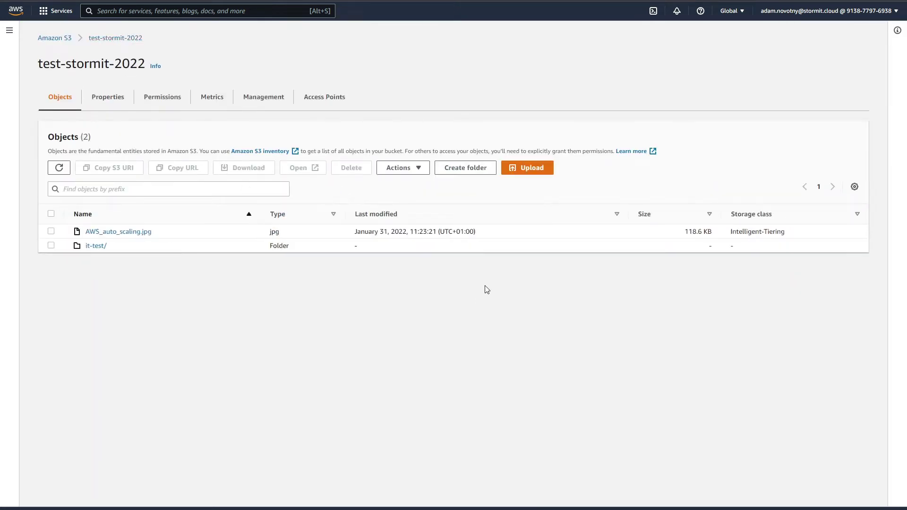
{"action": "left_click", "coordinate": [51, 245]}
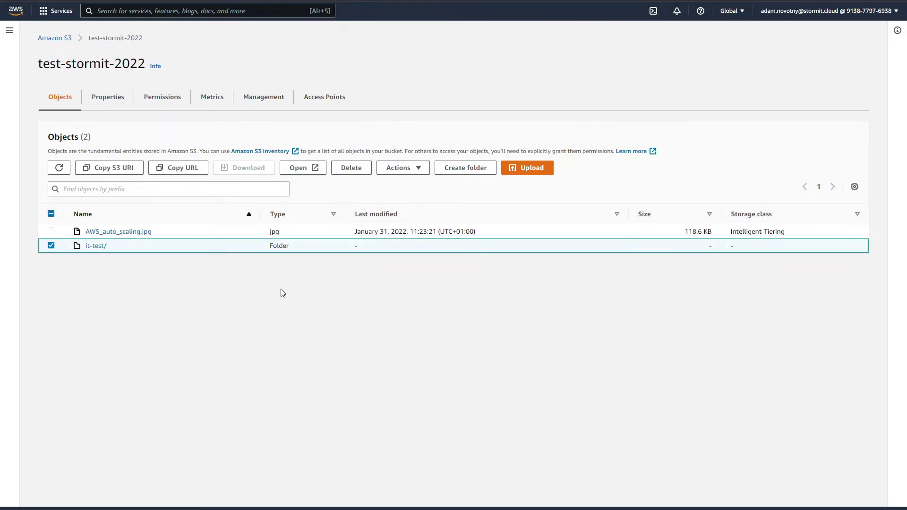
{"action": "left_click", "coordinate": [415, 171]}
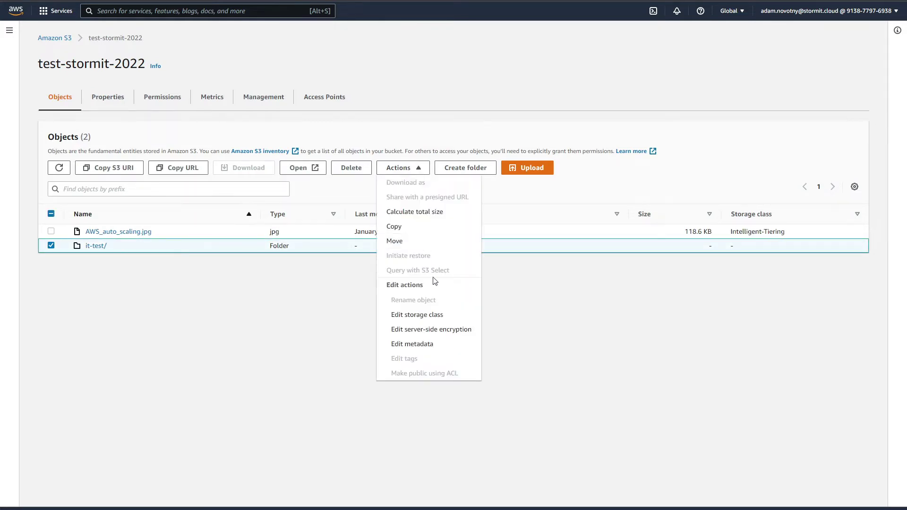
{"action": "left_click", "coordinate": [424, 317]}
{"action": "scroll", "coordinate": [174, 293], "scroll_direction": "down", "scroll_amount": 2}
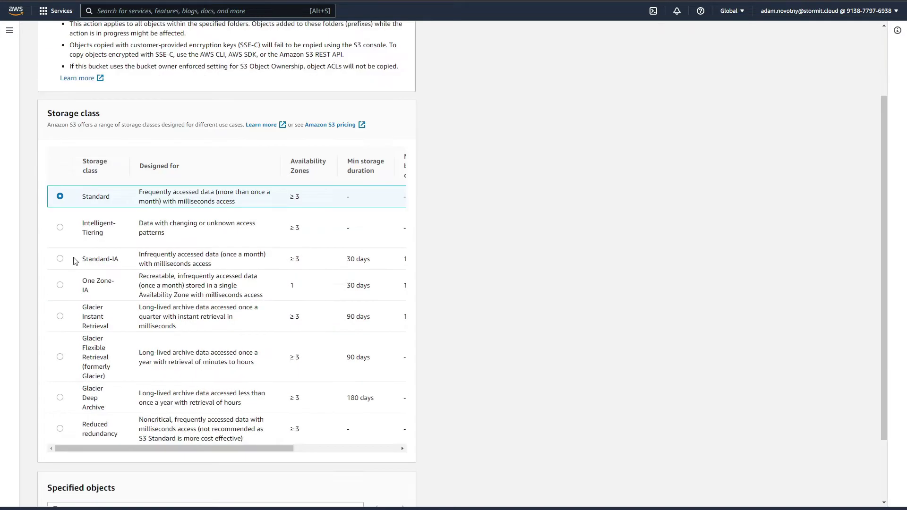
{"action": "left_click", "coordinate": [60, 228]}
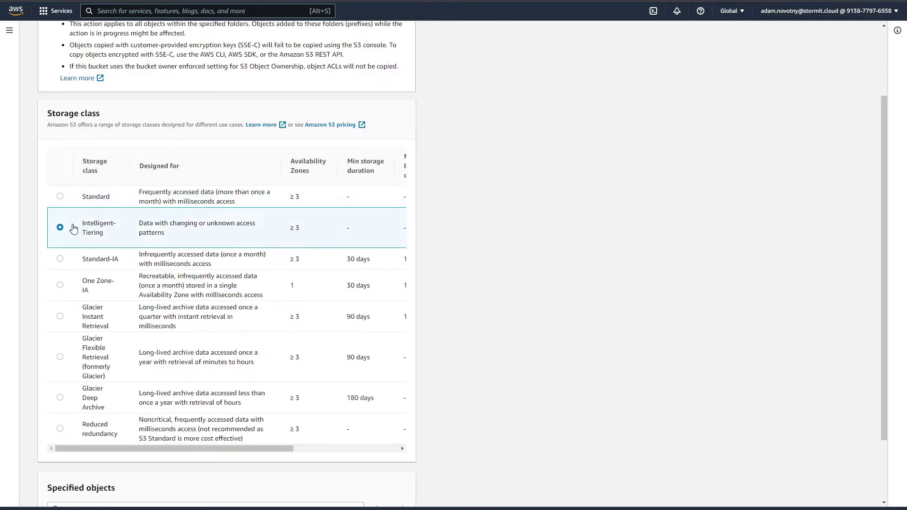
{"action": "scroll", "coordinate": [96, 198], "scroll_direction": "down", "scroll_amount": 1}
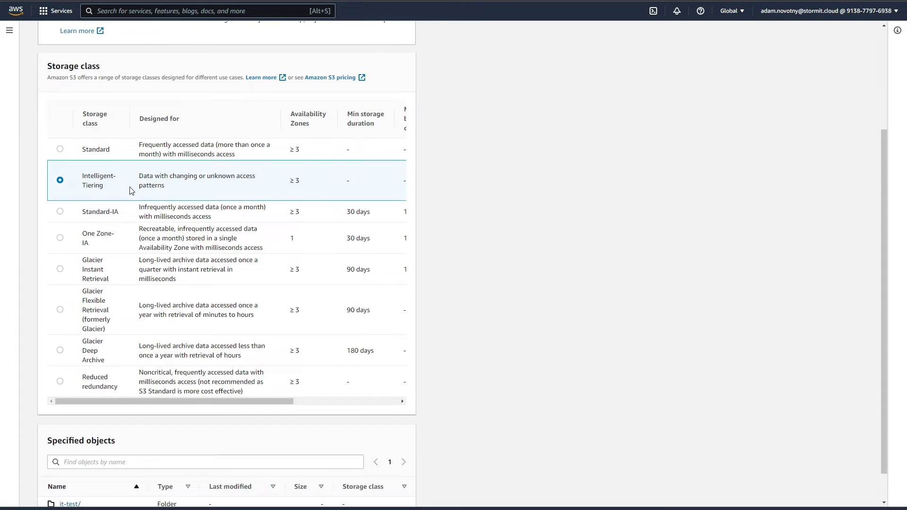
{"action": "scroll", "coordinate": [132, 190], "scroll_direction": "down", "scroll_amount": 1}
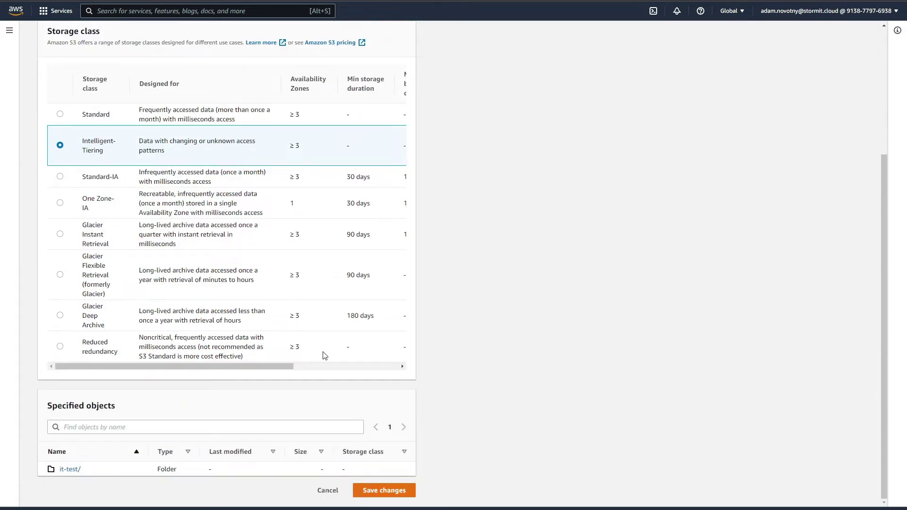
{"action": "left_click", "coordinate": [386, 492]}
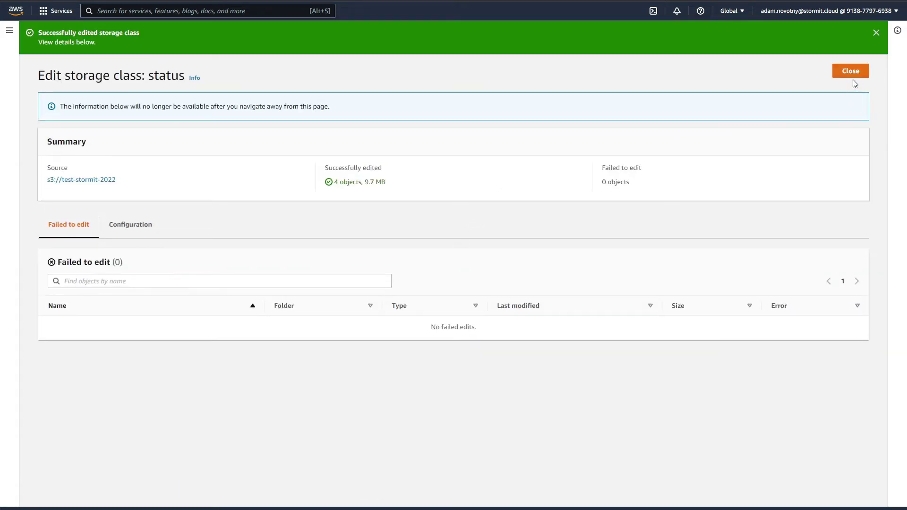
{"action": "left_click", "coordinate": [850, 71]}
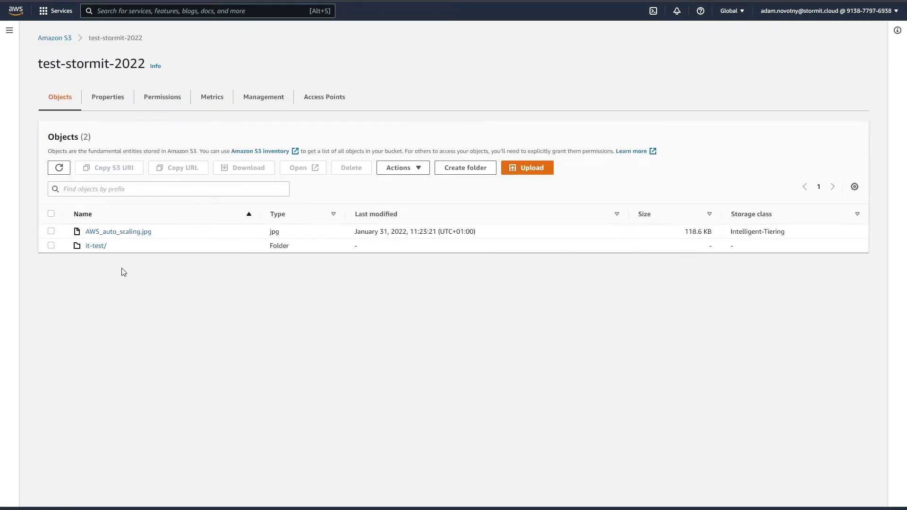
{"action": "left_click", "coordinate": [92, 248]}
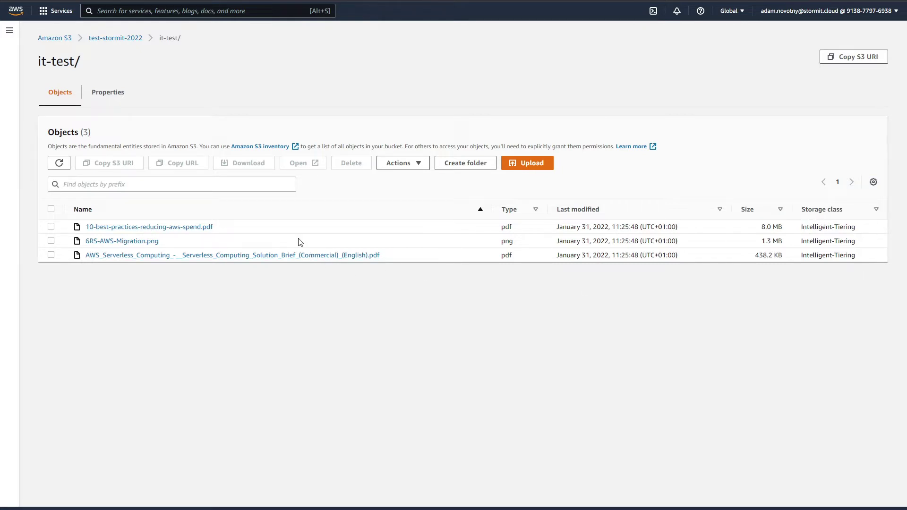
- Start an Intelligent-Tiering Archive configuration for the test-stormit-2022 bucket, named archive and applying to all objects in the bucket
{"action": "left_click", "coordinate": [123, 40]}
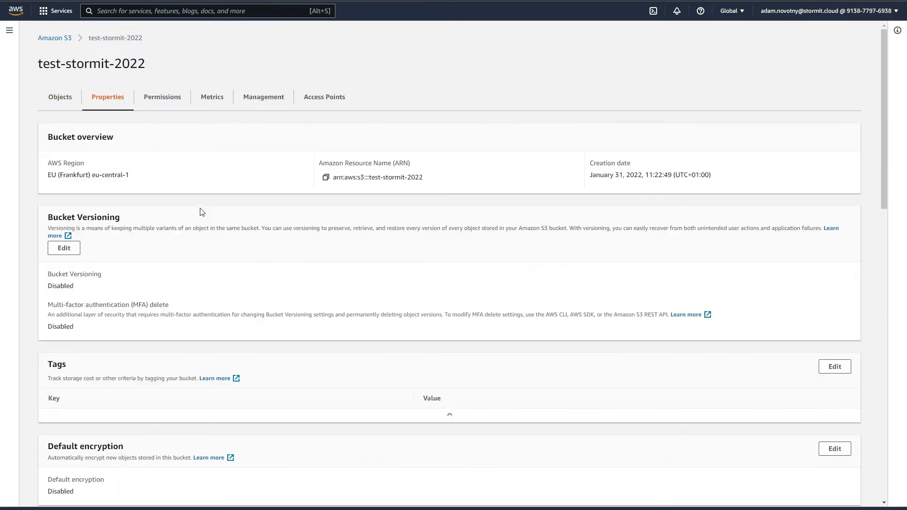
{"action": "scroll", "coordinate": [201, 213], "scroll_direction": "down", "scroll_amount": 8}
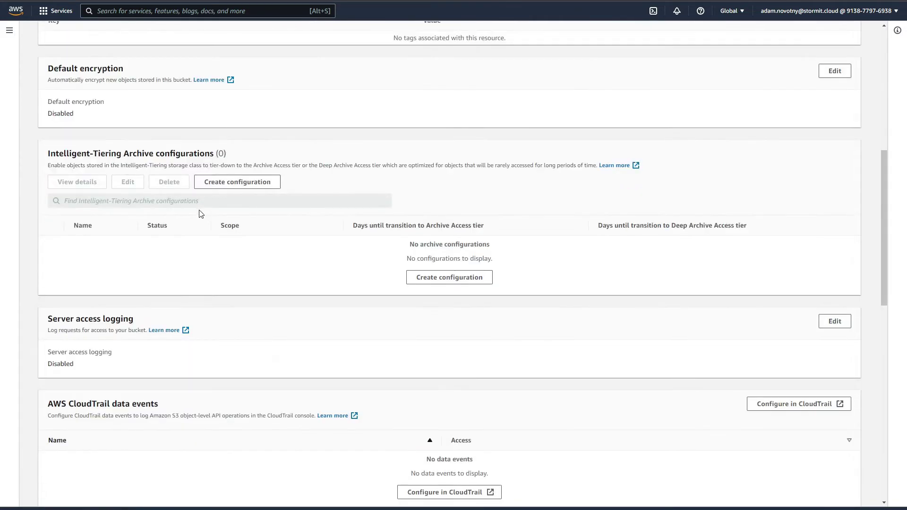
{"action": "scroll", "coordinate": [200, 213], "scroll_direction": "up", "scroll_amount": 1}
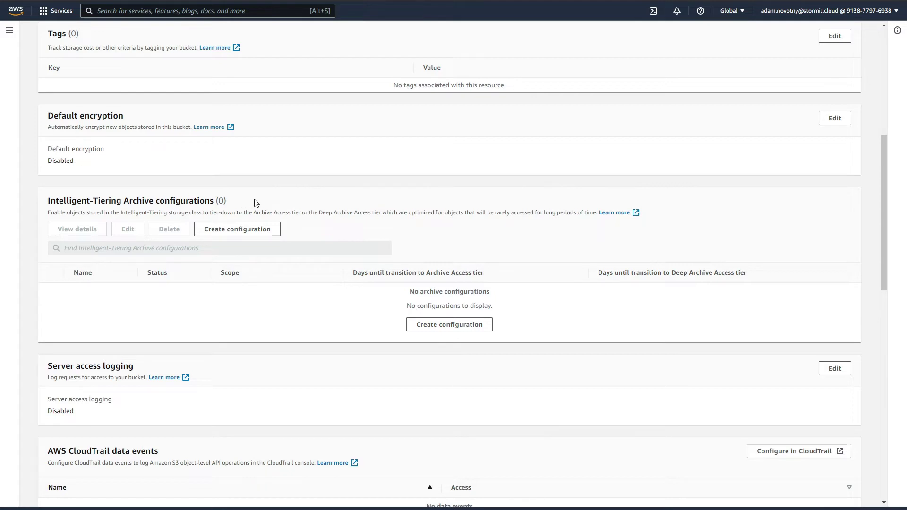
{"action": "scroll", "coordinate": [255, 203], "scroll_direction": "down", "scroll_amount": 1}
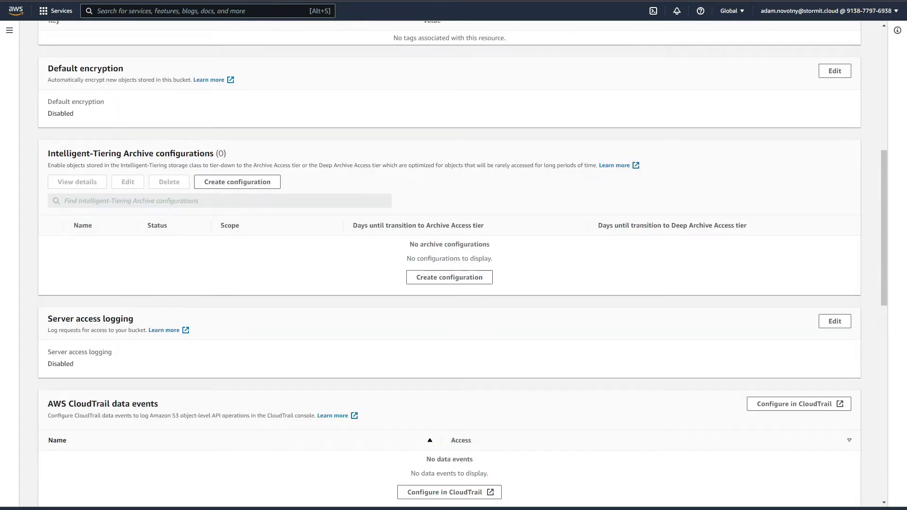
{"action": "left_click", "coordinate": [232, 184]}
{"action": "scroll", "coordinate": [203, 170], "scroll_direction": "down", "scroll_amount": 1}
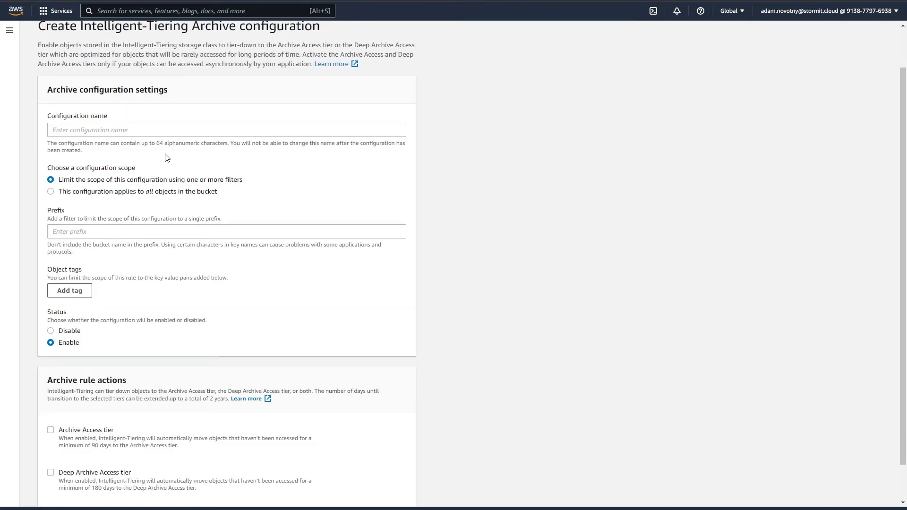
{"action": "left_click", "coordinate": [85, 128]}
{"action": "type", "text": "archive"}
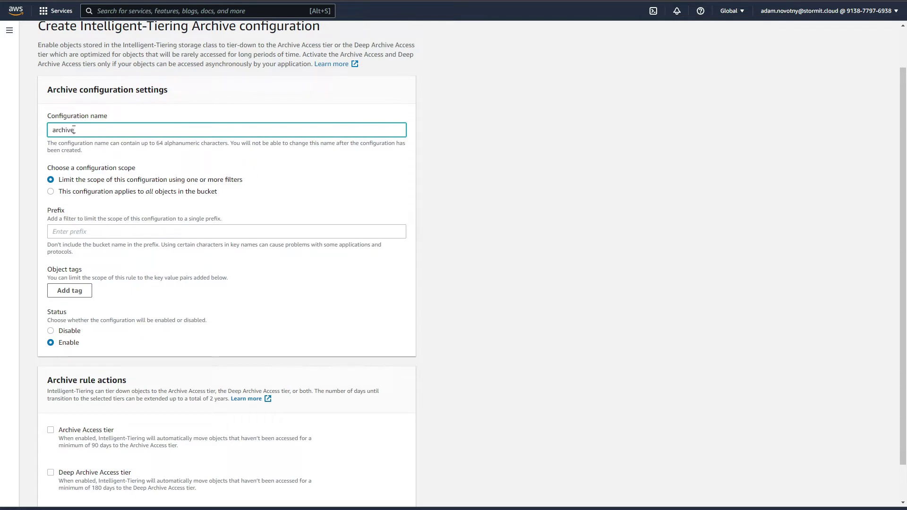
{"action": "left_click", "coordinate": [72, 191]}
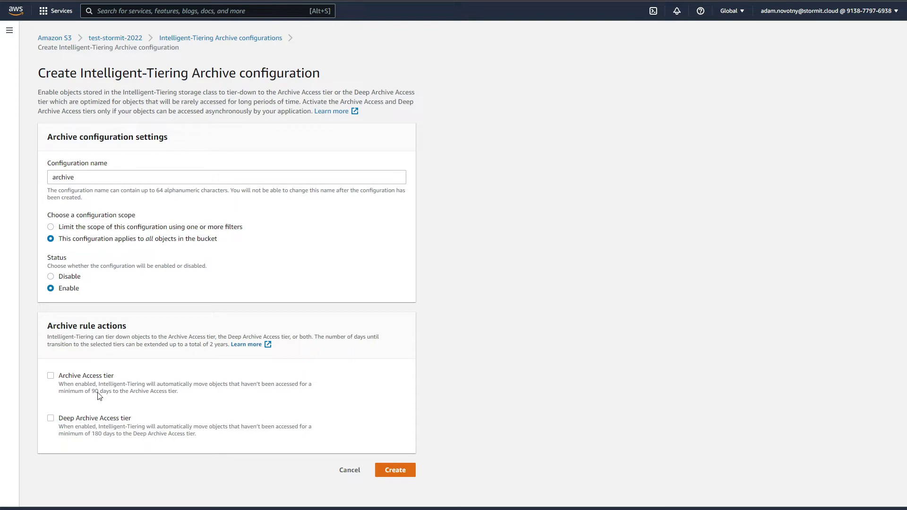
- Enable the Deep Archive Access tier in the archive rule actions and set the days until transition to 180
{"action": "left_click", "coordinate": [51, 419]}
{"action": "scroll", "coordinate": [136, 395], "scroll_direction": "down", "scroll_amount": 2}
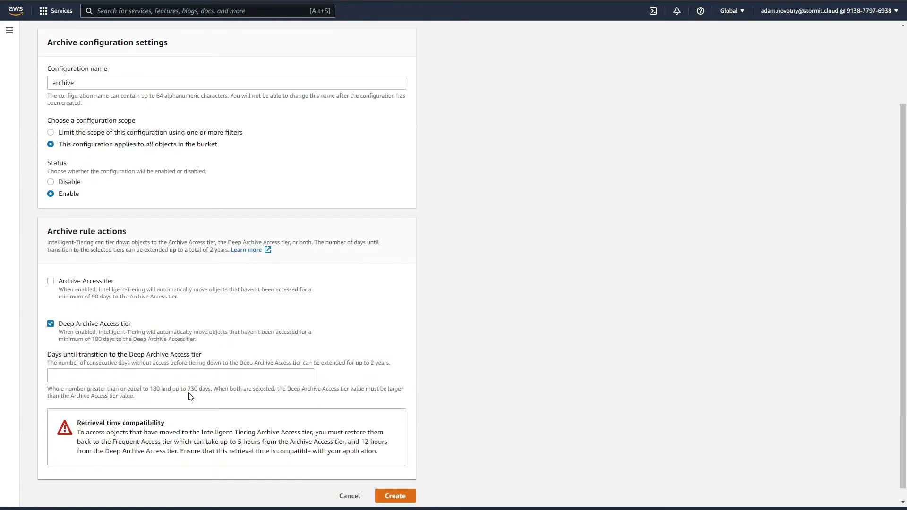
{"action": "left_click", "coordinate": [136, 376]}
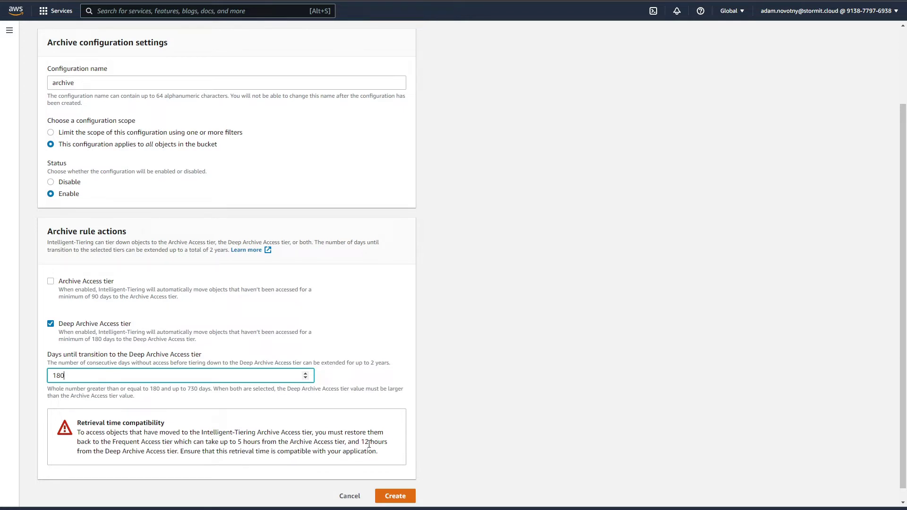
- Create the archive configuration and return to the test-stormit-2022 bucket
{"action": "scroll", "coordinate": [369, 444], "scroll_direction": "down", "scroll_amount": 1}
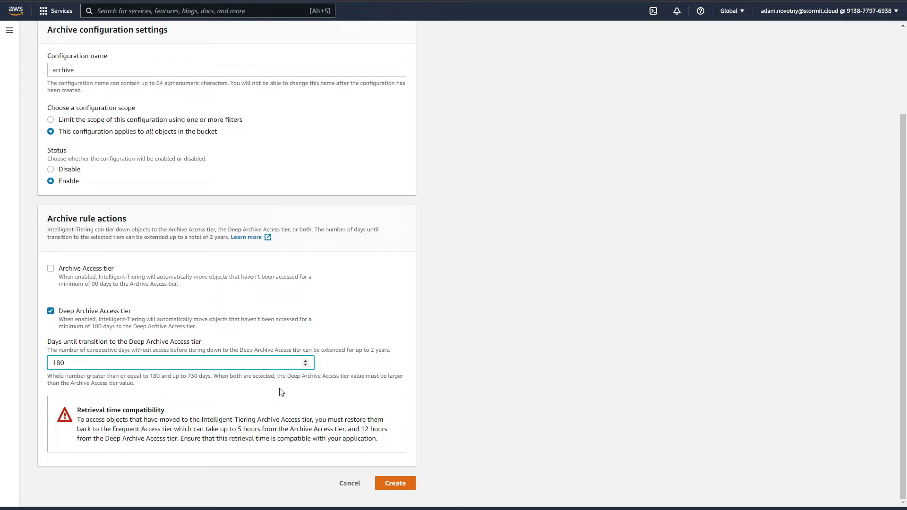
{"action": "left_click", "coordinate": [404, 487]}
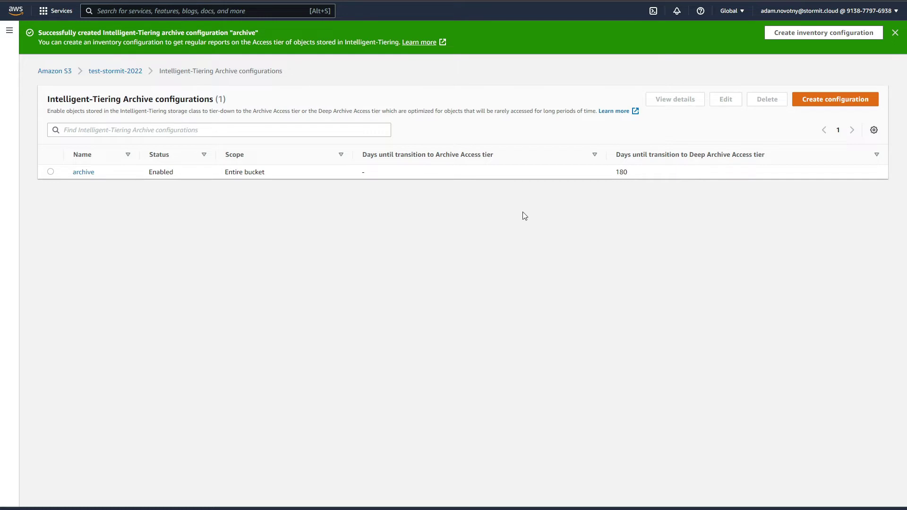
{"action": "left_click", "coordinate": [142, 74]}
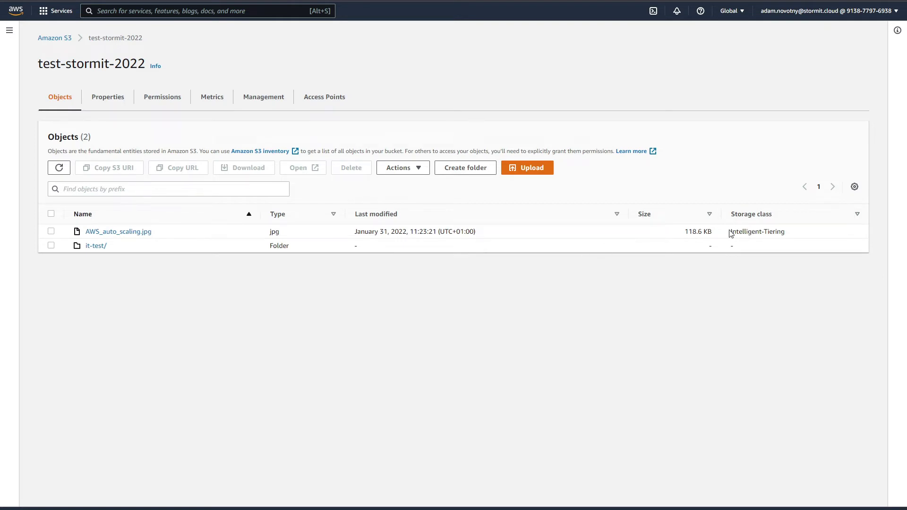
- Check the storage class listed for AWS_auto_scaling.jpg, and open the object to view its permissions, versions and properties
{"action": "left_click_drag", "start_coordinate": [731, 233], "coordinate": [782, 232]}
{"action": "left_click", "coordinate": [762, 279]}
{"action": "left_click", "coordinate": [110, 232]}
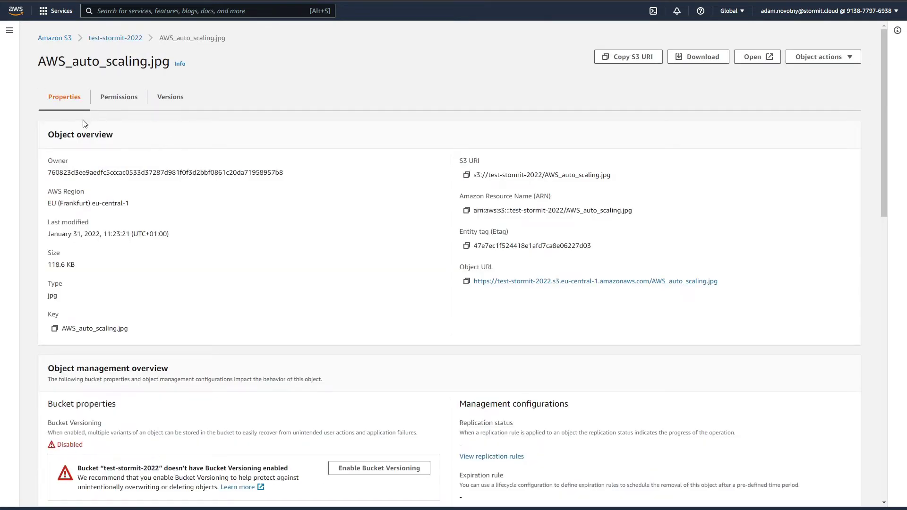
{"action": "left_click", "coordinate": [116, 103]}
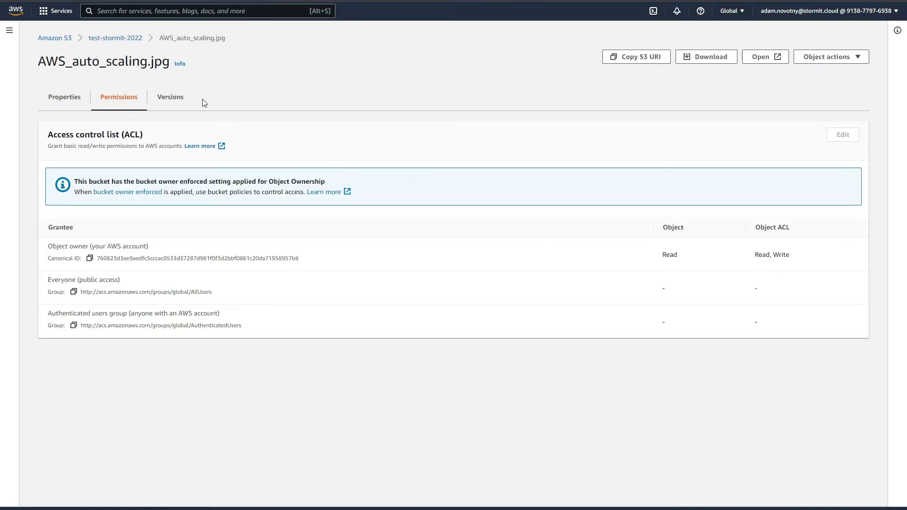
{"action": "left_click", "coordinate": [179, 103]}
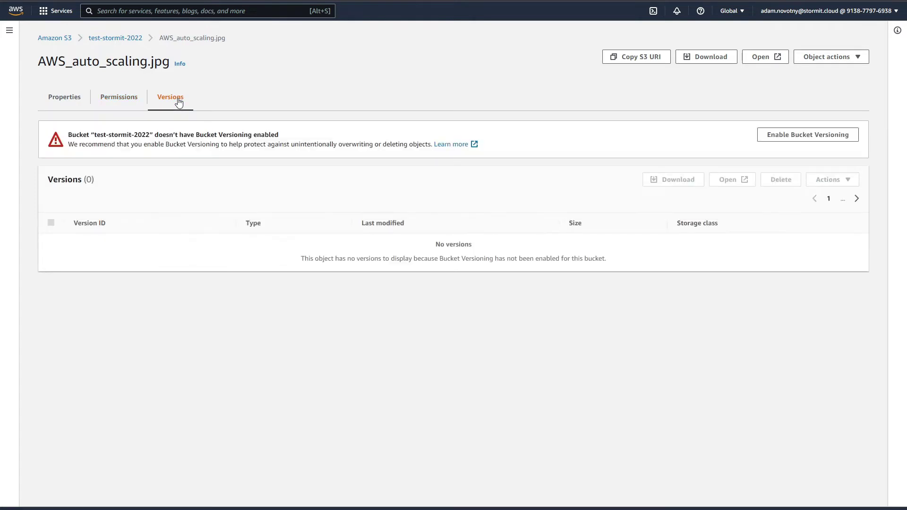
{"action": "left_click", "coordinate": [65, 100]}
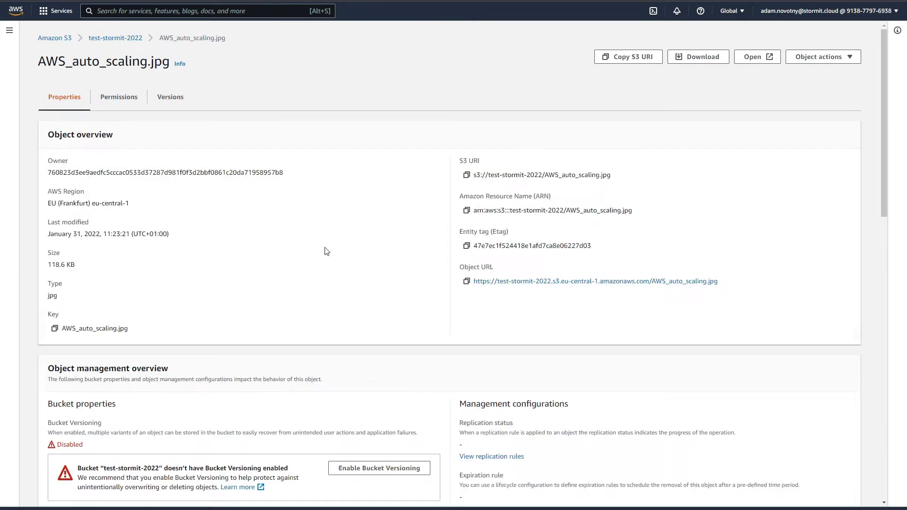
- Examine the storage class and access tier in the properties of AWS_auto_scaling.jpg
{"action": "scroll", "coordinate": [323, 255], "scroll_direction": "down", "scroll_amount": 8}
{"action": "scroll", "coordinate": [321, 257], "scroll_direction": "down", "scroll_amount": 1}
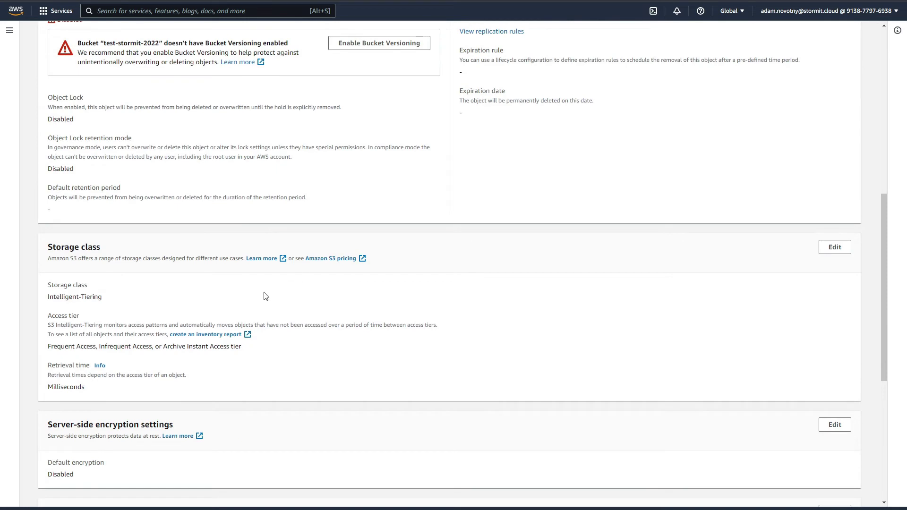
{"action": "left_click_drag", "start_coordinate": [48, 321], "coordinate": [96, 321]}
{"action": "left_click", "coordinate": [145, 354]}
{"action": "left_click_drag", "start_coordinate": [245, 353], "coordinate": [96, 350]}
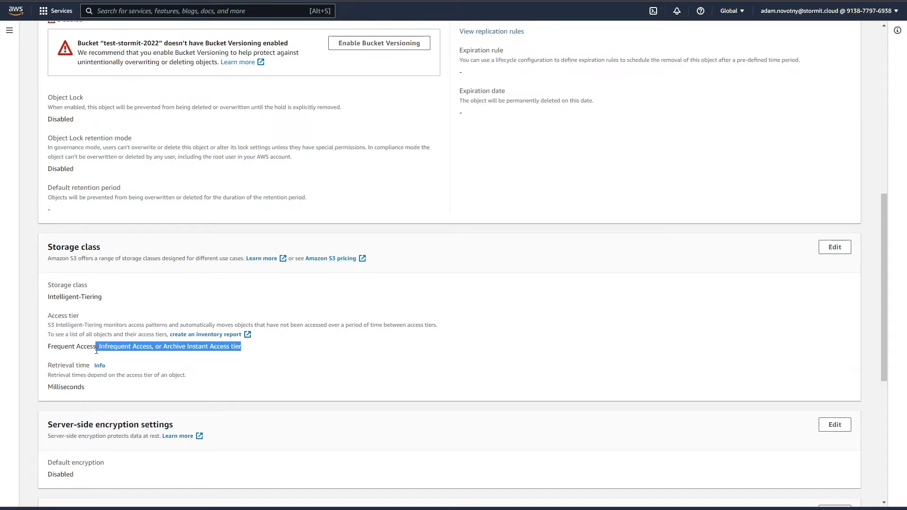
{"action": "scroll", "coordinate": [158, 274], "scroll_direction": "up", "scroll_amount": 9}
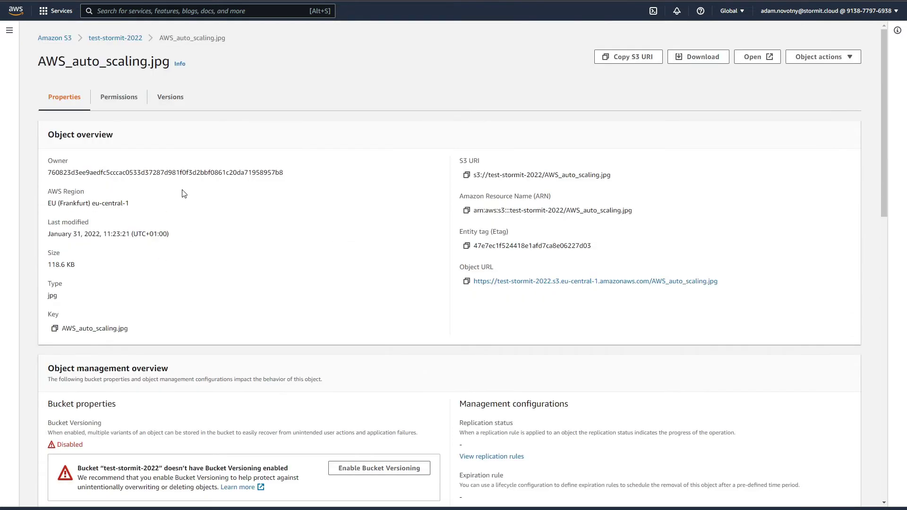
- Start an inventory configuration for the test-stormit-2022 bucket and name it it-test
{"action": "left_click", "coordinate": [99, 42]}
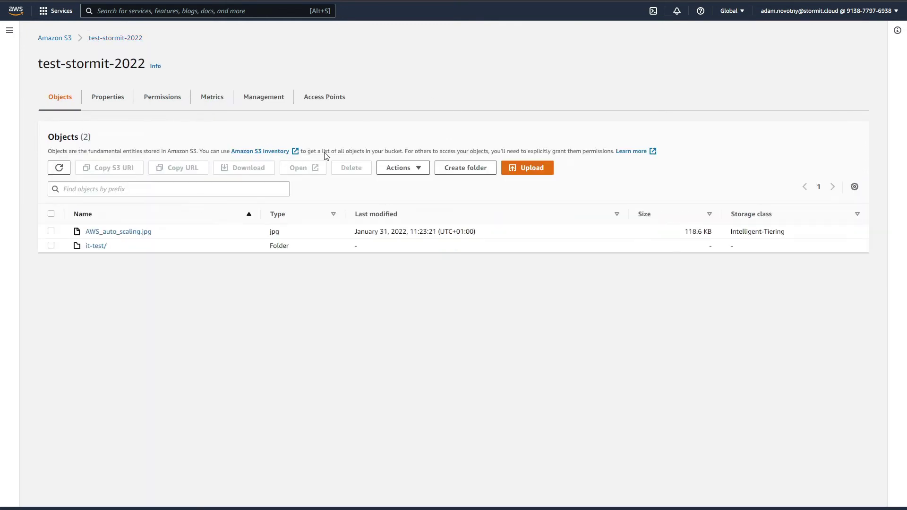
{"action": "left_click", "coordinate": [264, 100]}
{"action": "scroll", "coordinate": [209, 251], "scroll_direction": "down", "scroll_amount": 3}
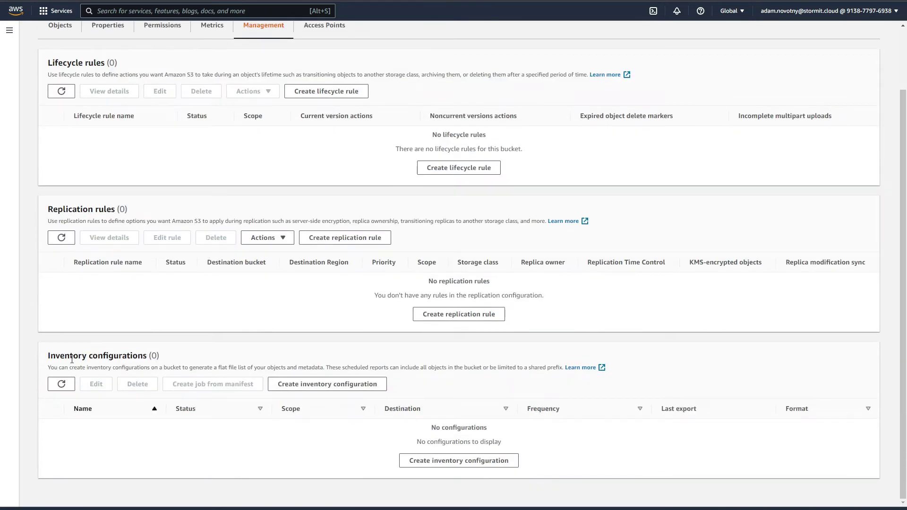
{"action": "left_click", "coordinate": [330, 386]}
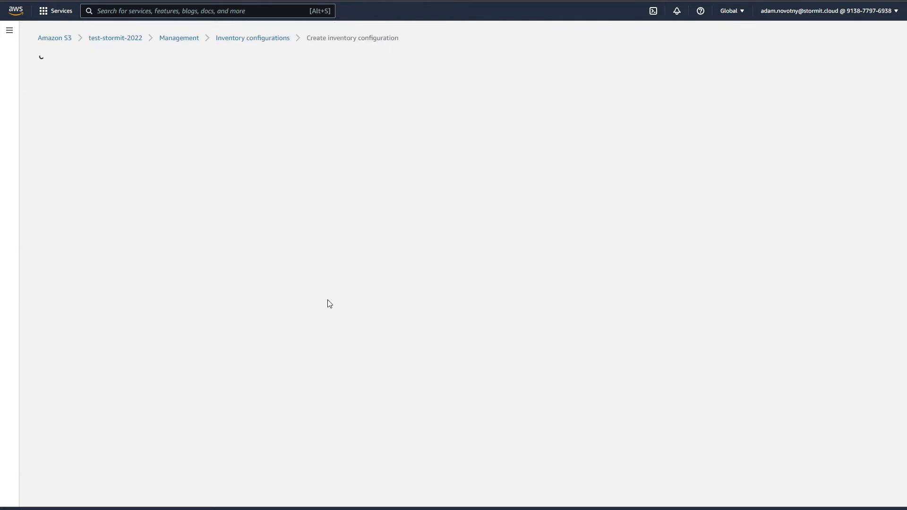
{"action": "left_click", "coordinate": [107, 135]}
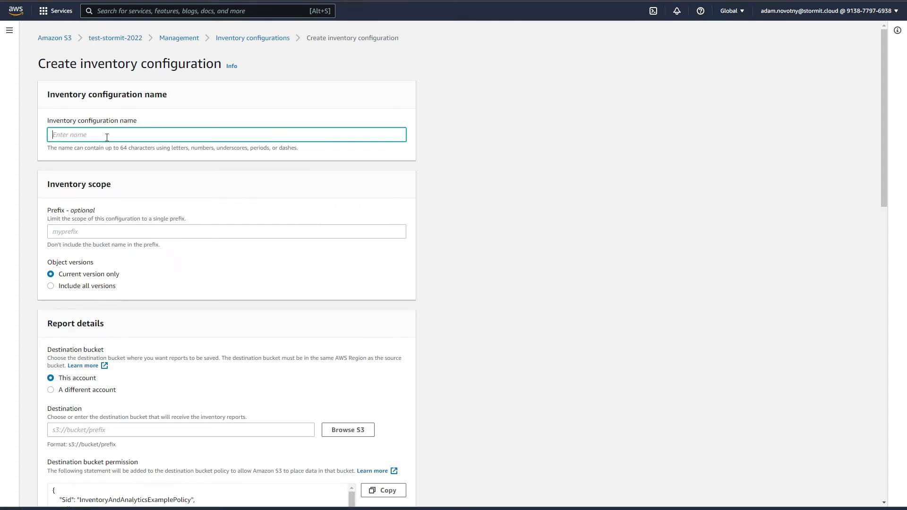
{"action": "type", "text": "it-test"}
- Review the inventory configuration's scope, destination, bucket permission, frequency and output format options
{"action": "scroll", "coordinate": [127, 174], "scroll_direction": "down", "scroll_amount": 2}
{"action": "scroll", "coordinate": [170, 203], "scroll_direction": "down", "scroll_amount": 1}
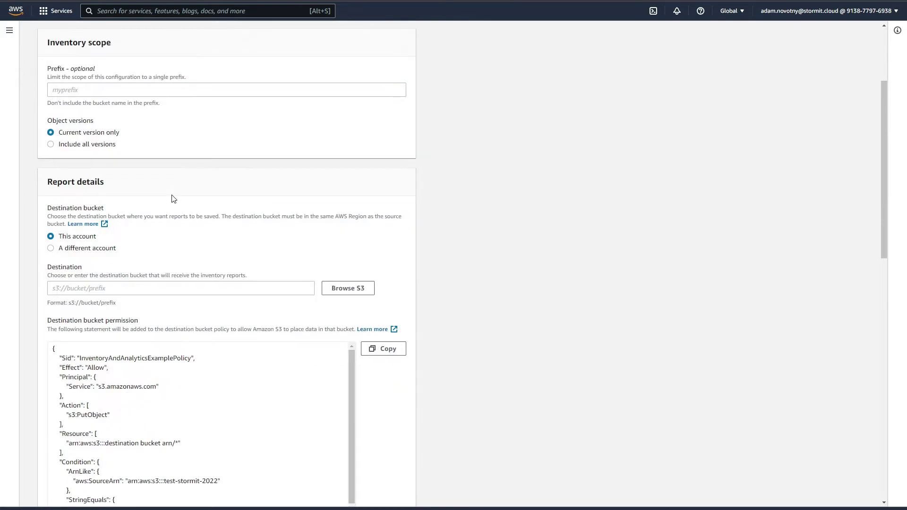
{"action": "scroll", "coordinate": [174, 199], "scroll_direction": "down", "scroll_amount": 6}
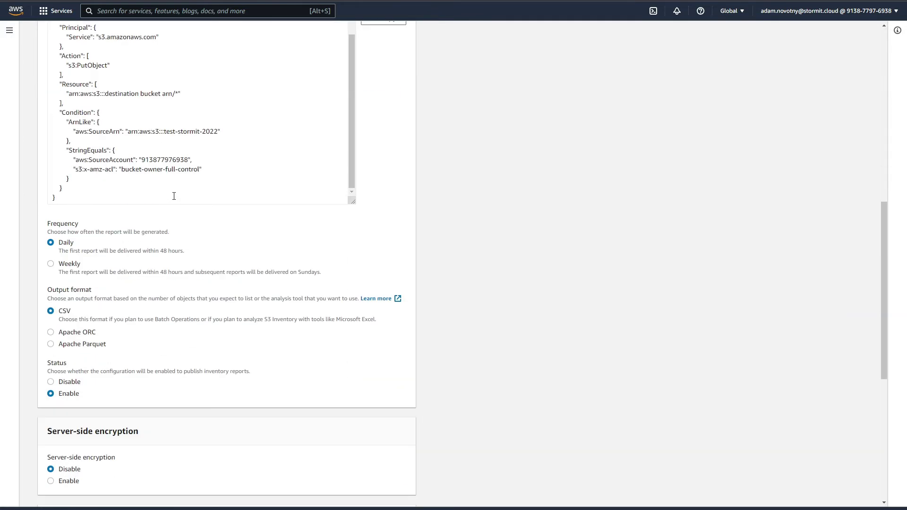
{"action": "double_click", "coordinate": [62, 312]}
{"action": "scroll", "coordinate": [116, 321], "scroll_direction": "up", "scroll_amount": 2}
{"action": "scroll", "coordinate": [109, 326], "scroll_direction": "up", "scroll_amount": 2}
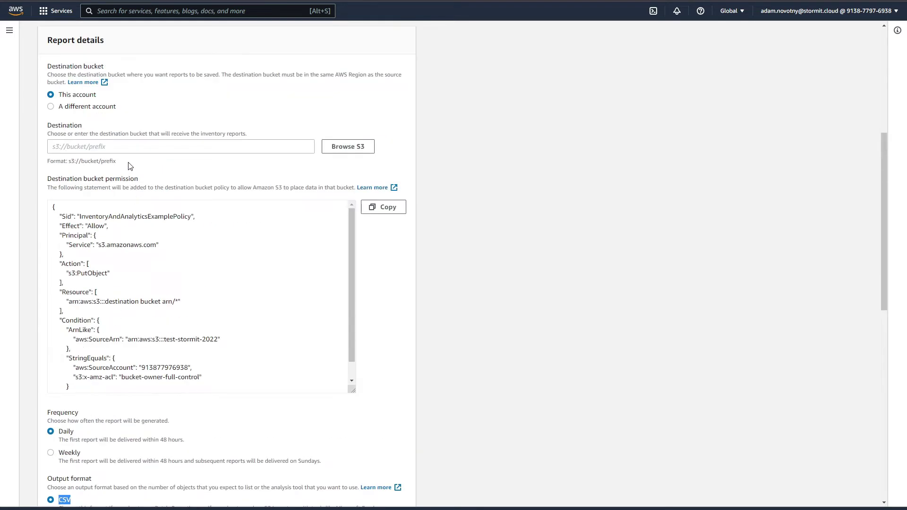
{"action": "scroll", "coordinate": [131, 165], "scroll_direction": "down", "scroll_amount": 2}
{"action": "scroll", "coordinate": [88, 368], "scroll_direction": "down", "scroll_amount": 1}
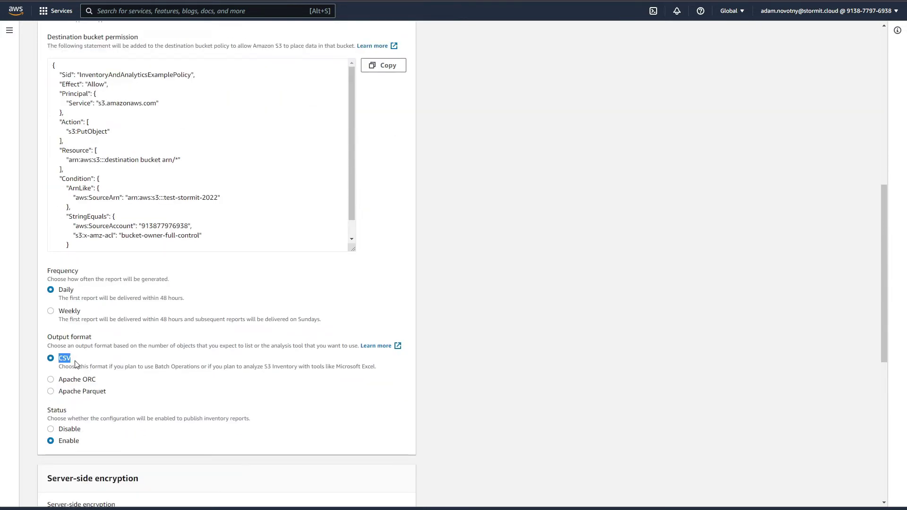
{"action": "left_click_drag", "start_coordinate": [76, 361], "coordinate": [66, 360]}
{"action": "scroll", "coordinate": [109, 308], "scroll_direction": "up", "scroll_amount": 5}
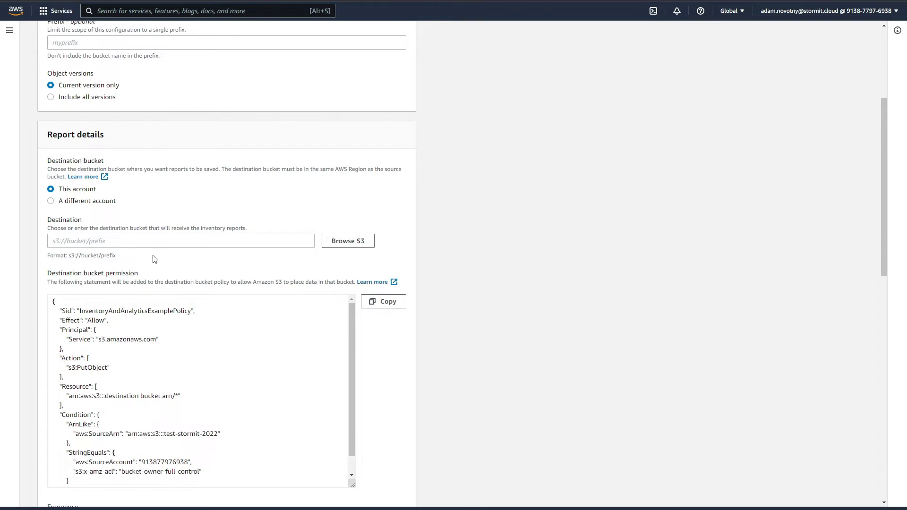
{"action": "scroll", "coordinate": [153, 250], "scroll_direction": "up", "scroll_amount": 2}
{"action": "scroll", "coordinate": [153, 250], "scroll_direction": "up", "scroll_amount": 2}
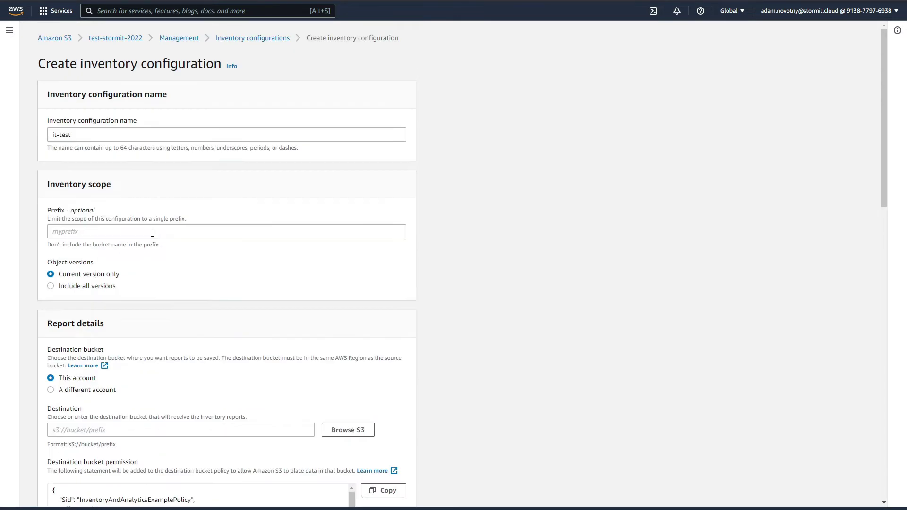
- Set the inventory report destination to the root of the test-stormit-2022 bucket
{"action": "scroll", "coordinate": [152, 233], "scroll_direction": "down", "scroll_amount": 4}
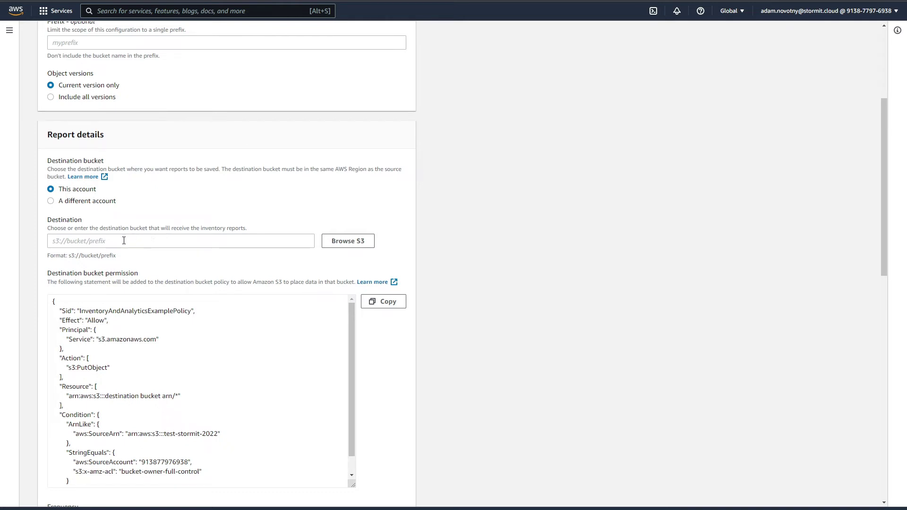
{"action": "left_click", "coordinate": [349, 242]}
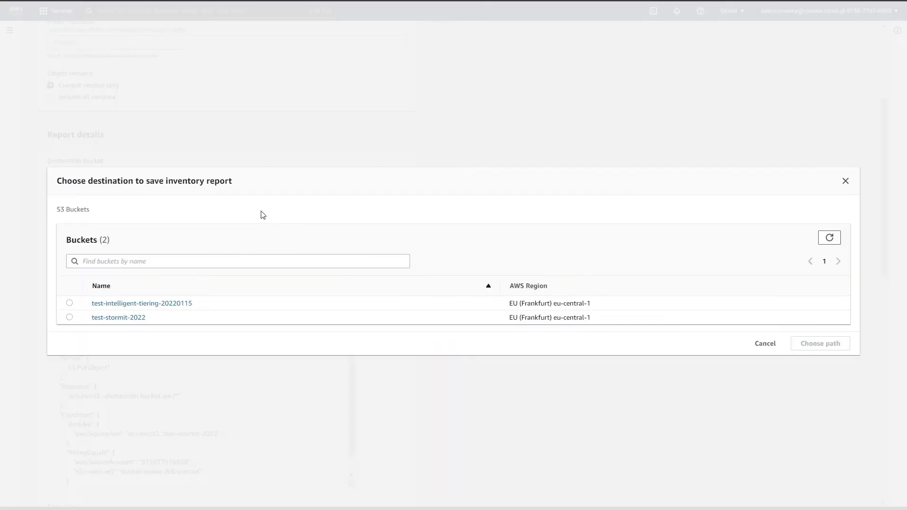
{"action": "left_click", "coordinate": [119, 317]}
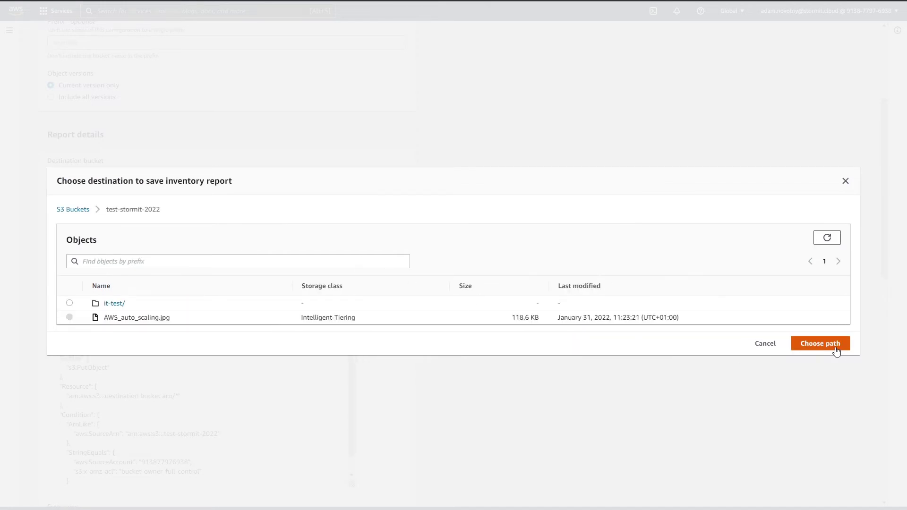
{"action": "left_click", "coordinate": [835, 351]}
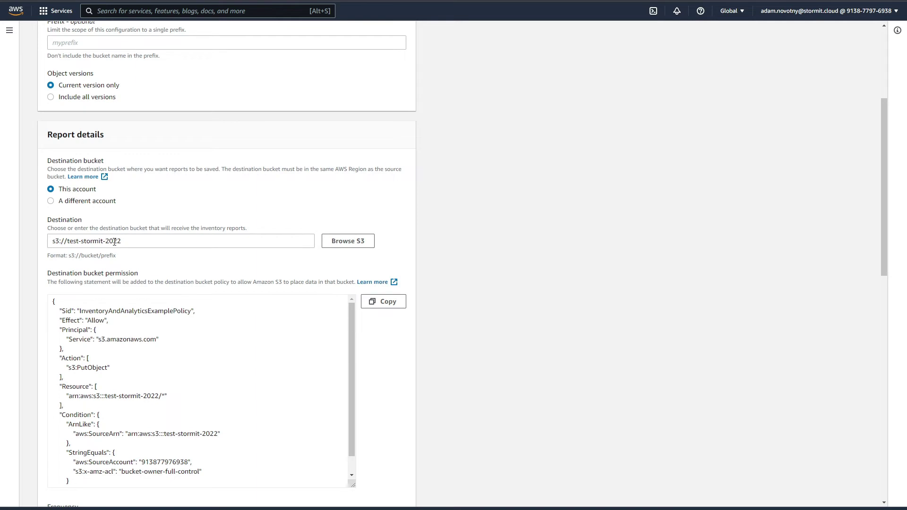
- Include the Intelligent-Tiering: Access tier field in the inventory report, create the configuration and dismiss the resulting notifications
{"action": "scroll", "coordinate": [128, 250], "scroll_direction": "down", "scroll_amount": 3}
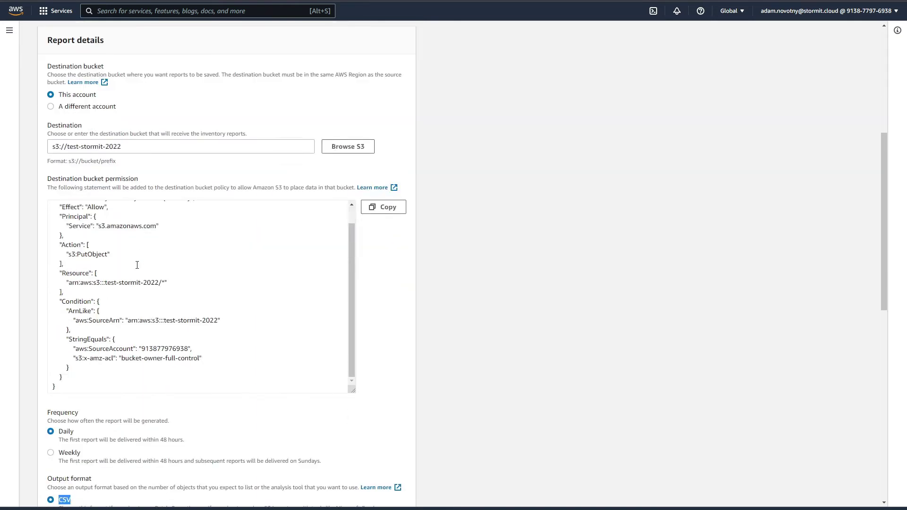
{"action": "scroll", "coordinate": [90, 429], "scroll_direction": "down", "scroll_amount": 5}
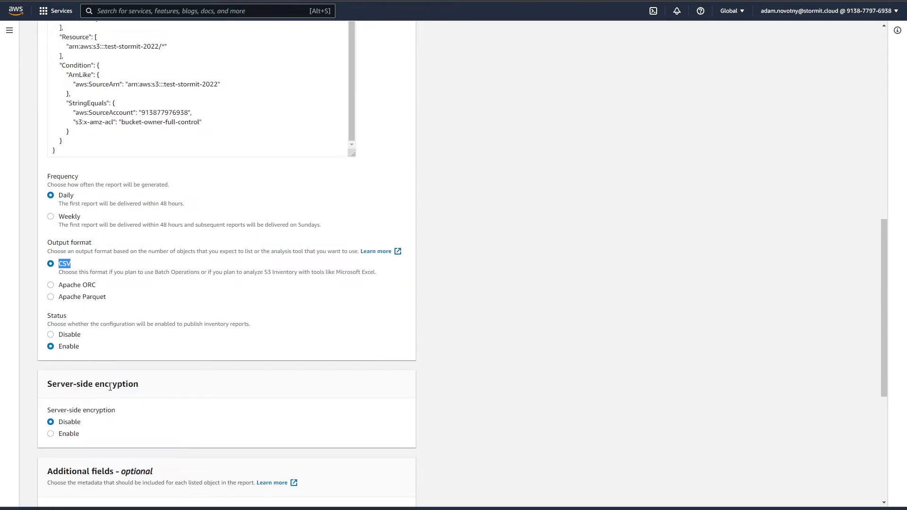
{"action": "scroll", "coordinate": [100, 406], "scroll_direction": "down", "scroll_amount": 2}
{"action": "scroll", "coordinate": [113, 386], "scroll_direction": "down", "scroll_amount": 4}
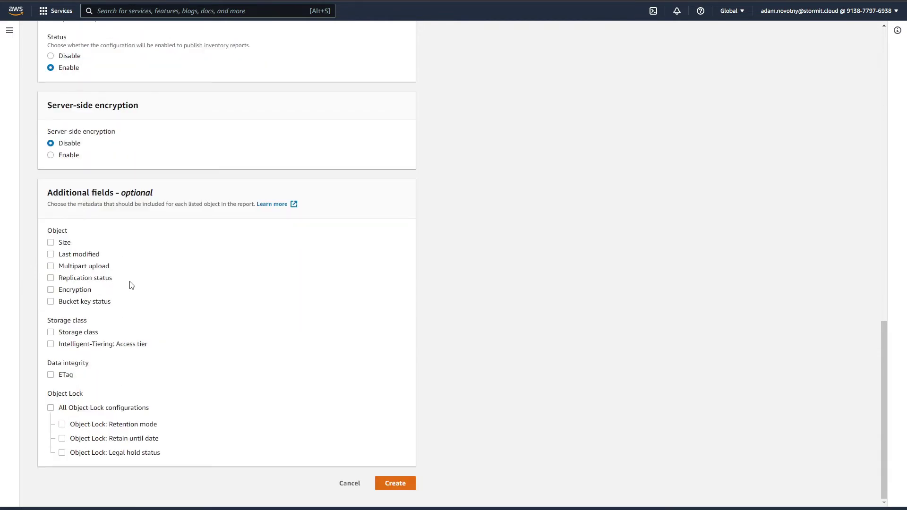
{"action": "left_click", "coordinate": [50, 344]}
{"action": "left_click", "coordinate": [408, 487]}
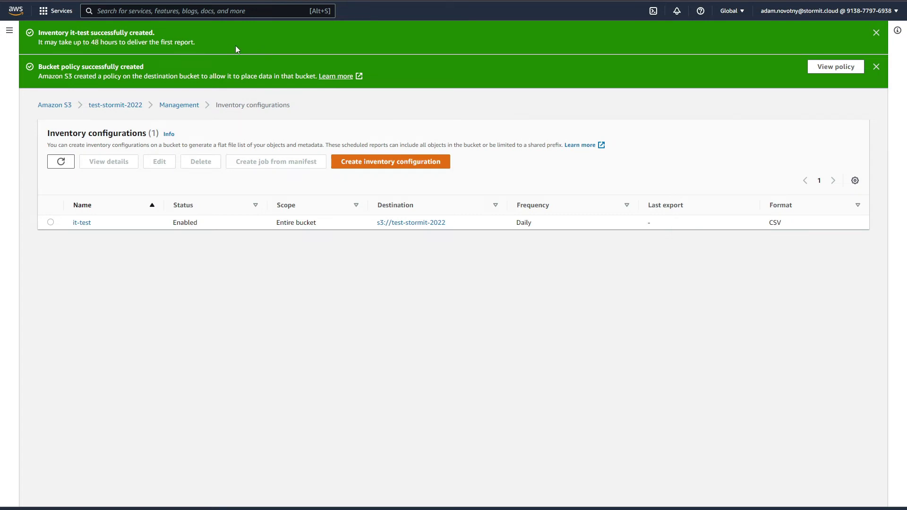
{"action": "left_click", "coordinate": [877, 32]}
{"action": "left_click", "coordinate": [876, 33]}
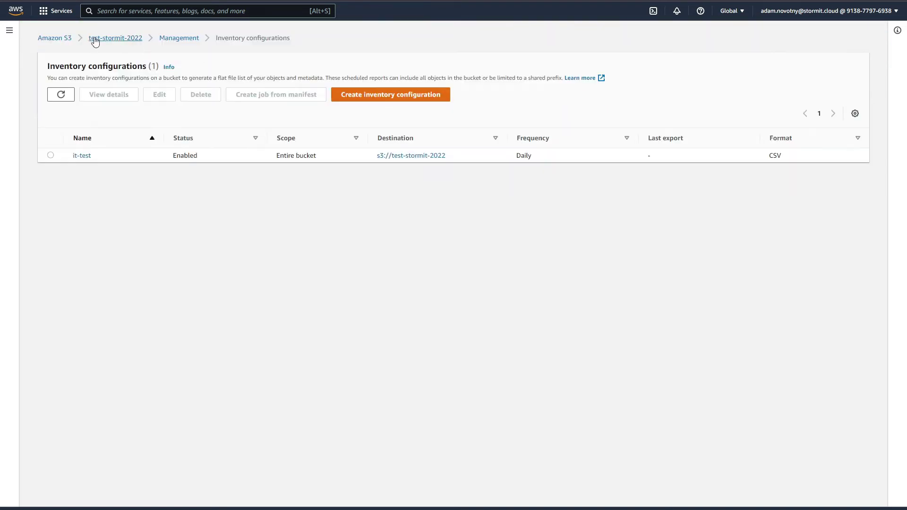
- In the test-intelligent-tiering-20220115 bucket, open test-intelligent-tiering-20220115/intelligent-tiering-check/data to view the existing inventory reports
{"action": "left_click", "coordinate": [53, 40]}
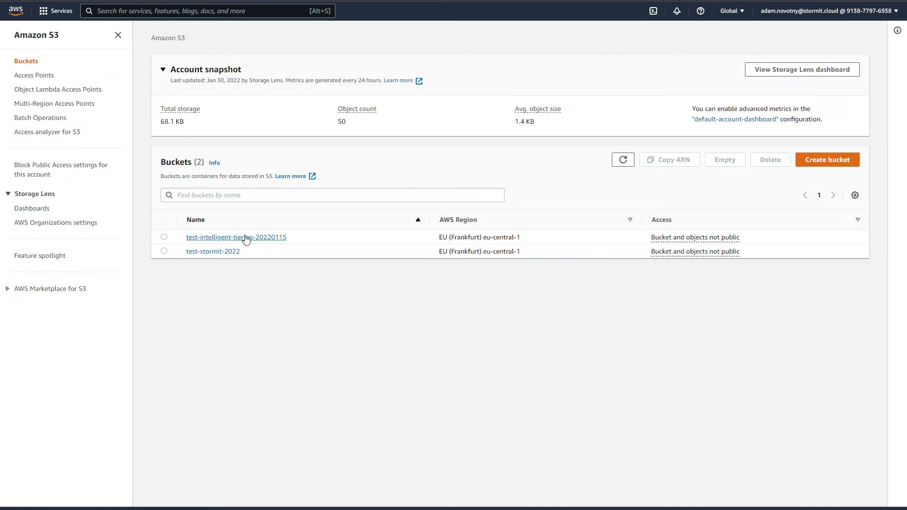
{"action": "left_click", "coordinate": [243, 237]}
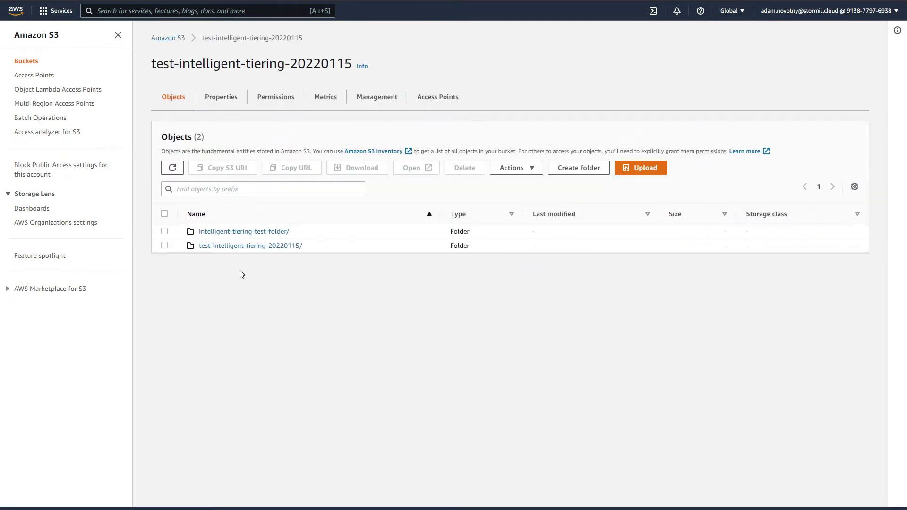
{"action": "left_click", "coordinate": [221, 251]}
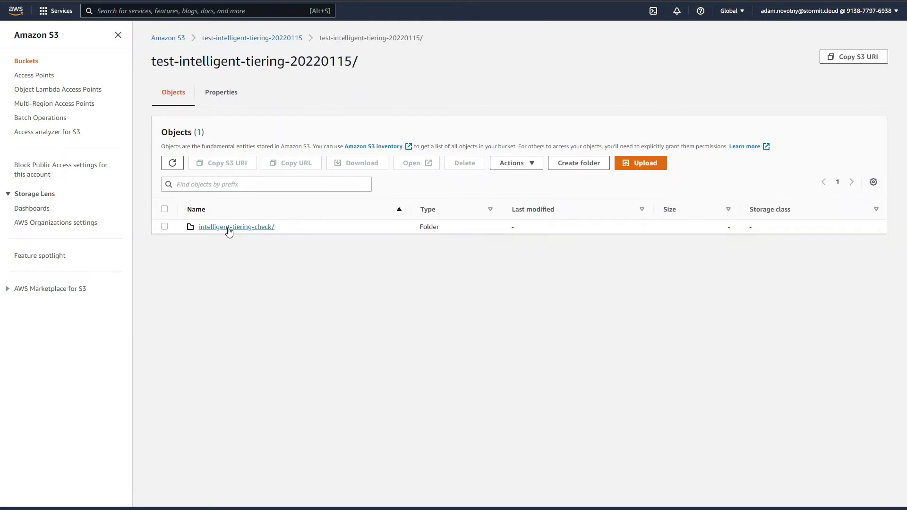
{"action": "left_click", "coordinate": [229, 232]}
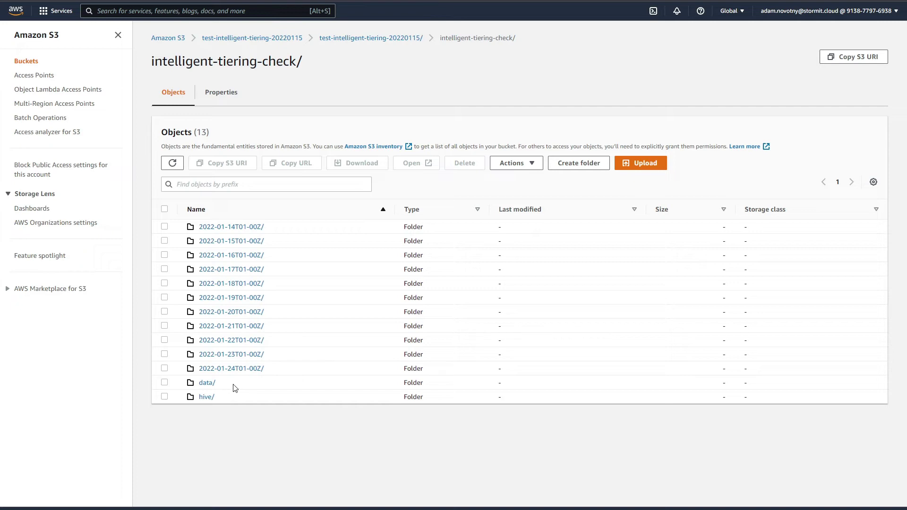
{"action": "left_click", "coordinate": [209, 386]}
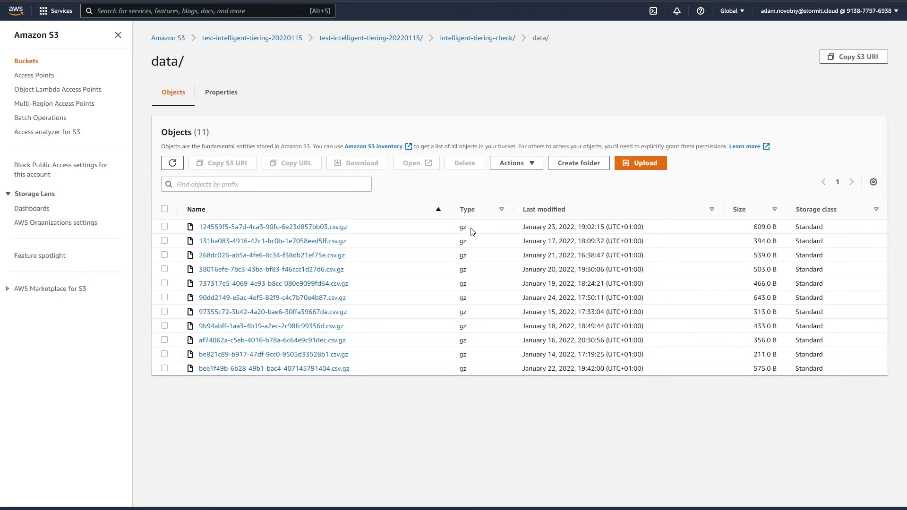
- Download the inventory report 124559f5-5a7d-4ca3-90fc-6e23d857bb03.csv.gz dated January 23, 2022
{"action": "left_click", "coordinate": [164, 227]}
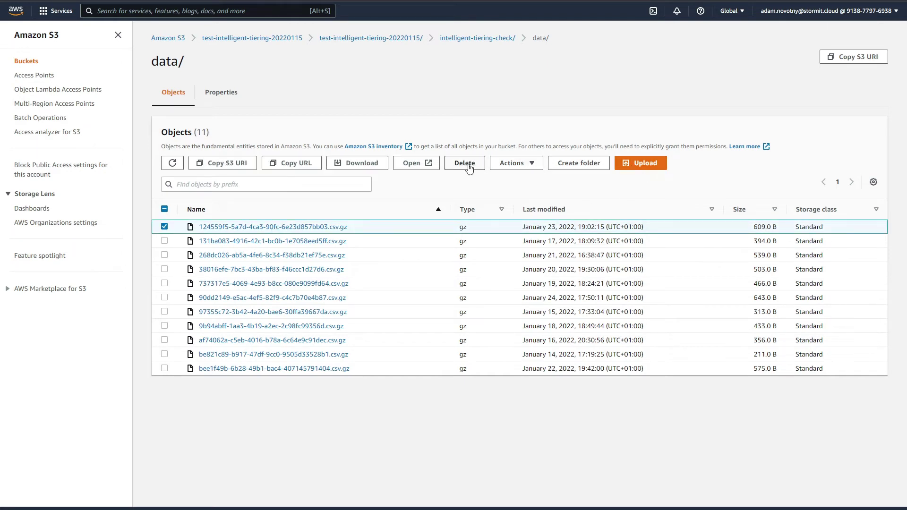
{"action": "left_click", "coordinate": [363, 164]}
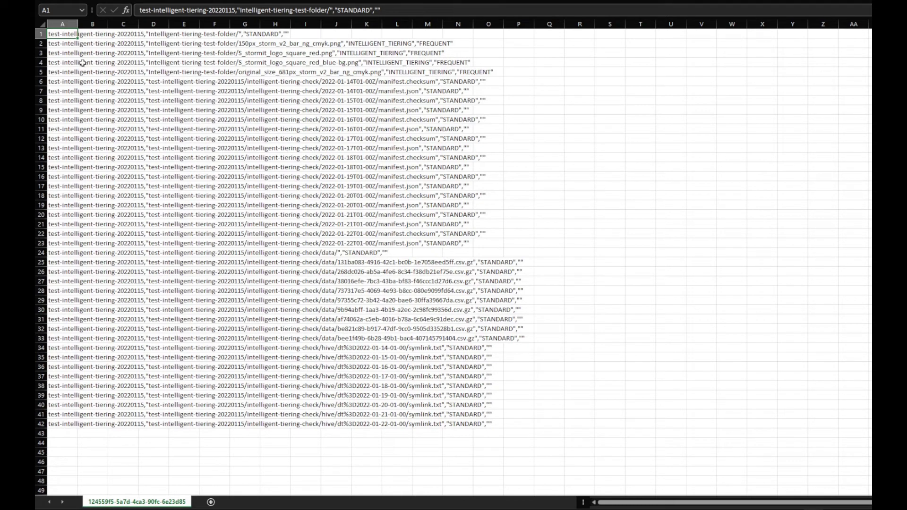
- In the downloaded report in Excel, examine the storage class and access tier listed for the images in Intelligent-tiering-test-folder, rows 2 to 5
{"action": "left_click", "coordinate": [64, 44]}
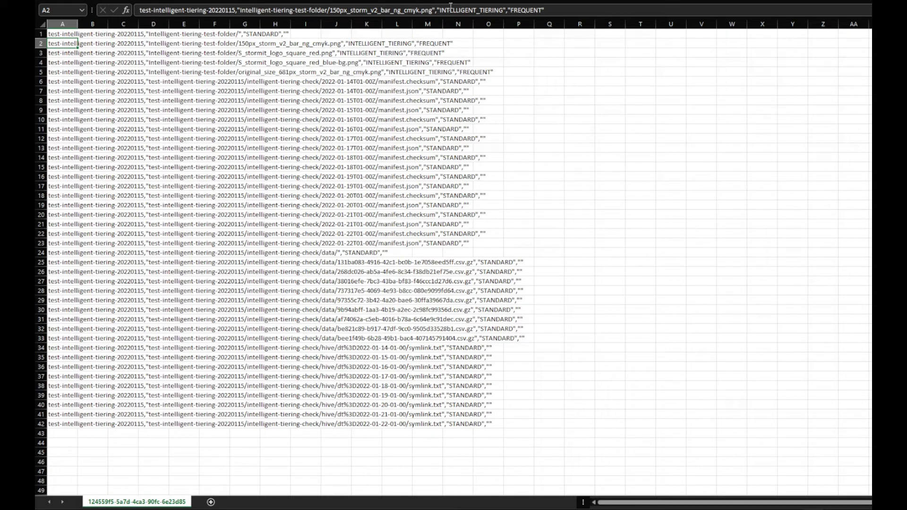
{"action": "left_click_drag", "start_coordinate": [437, 9], "coordinate": [505, 12]}
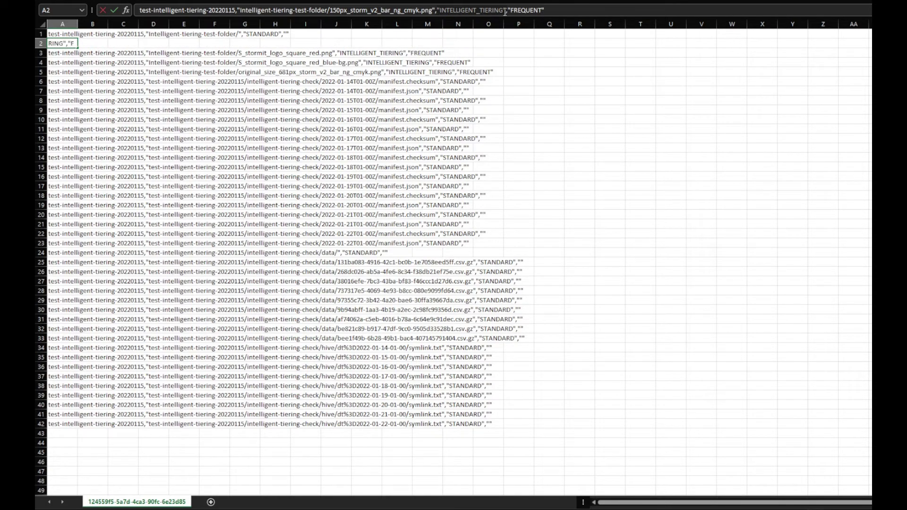
{"action": "left_click", "coordinate": [459, 10]}
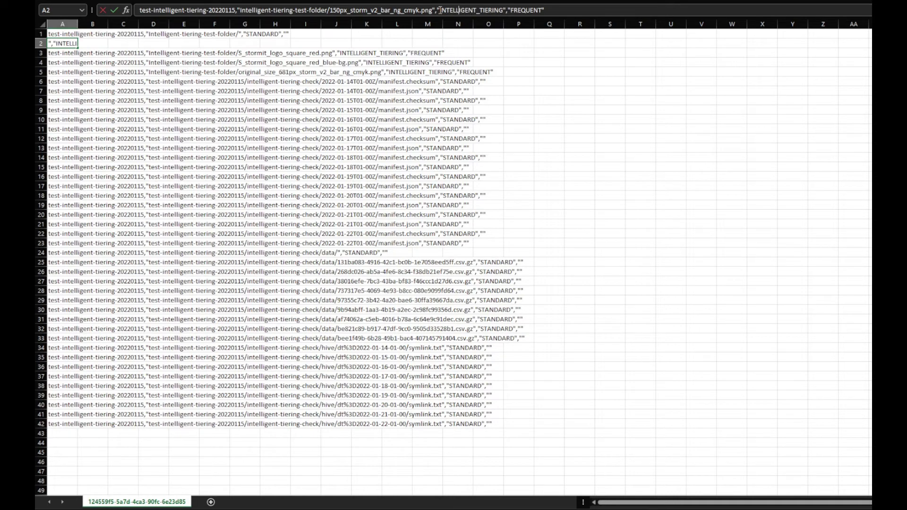
{"action": "left_click_drag", "start_coordinate": [441, 10], "coordinate": [546, 10]}
{"action": "left_click", "coordinate": [560, 12]}
{"action": "left_click_drag", "start_coordinate": [514, 10], "coordinate": [539, 10]}
{"action": "left_click", "coordinate": [66, 60]}
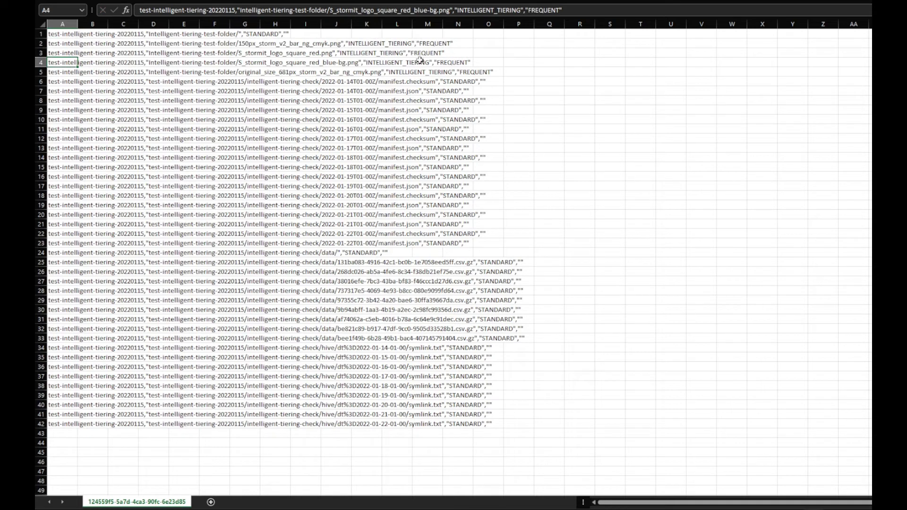
{"action": "left_click", "coordinate": [66, 72]}
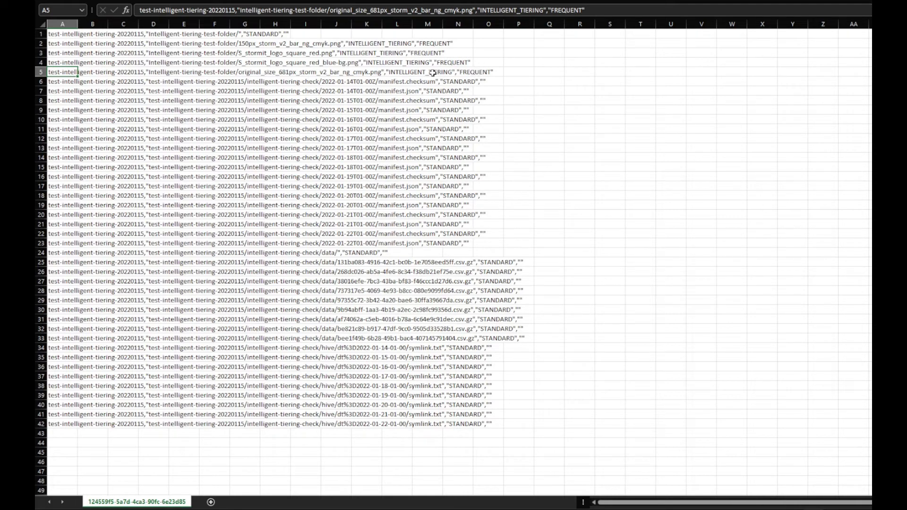
{"action": "left_click", "coordinate": [57, 63]}
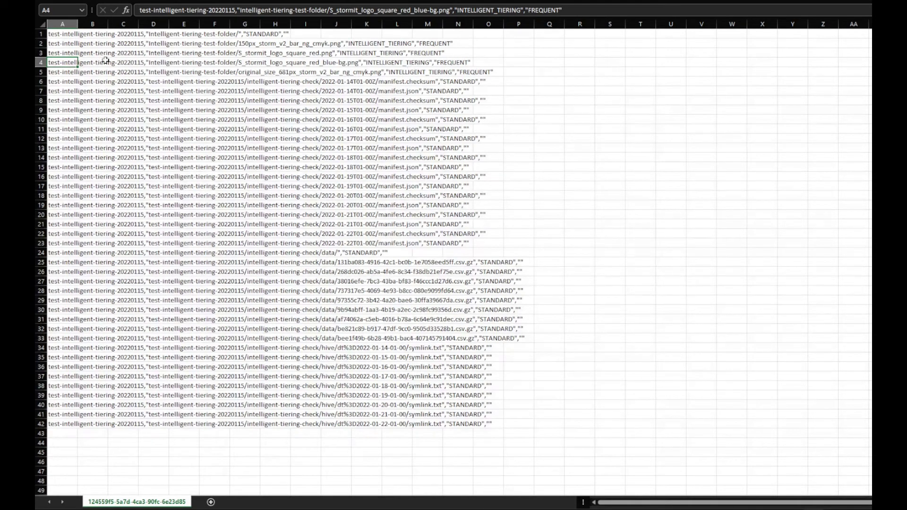
{"action": "left_click", "coordinate": [59, 73]}
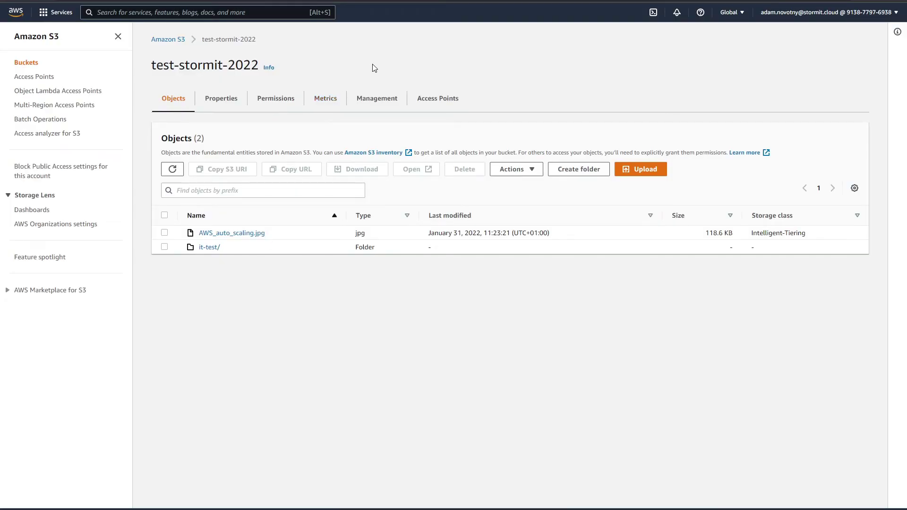
{"action": "left_click", "coordinate": [371, 100]}
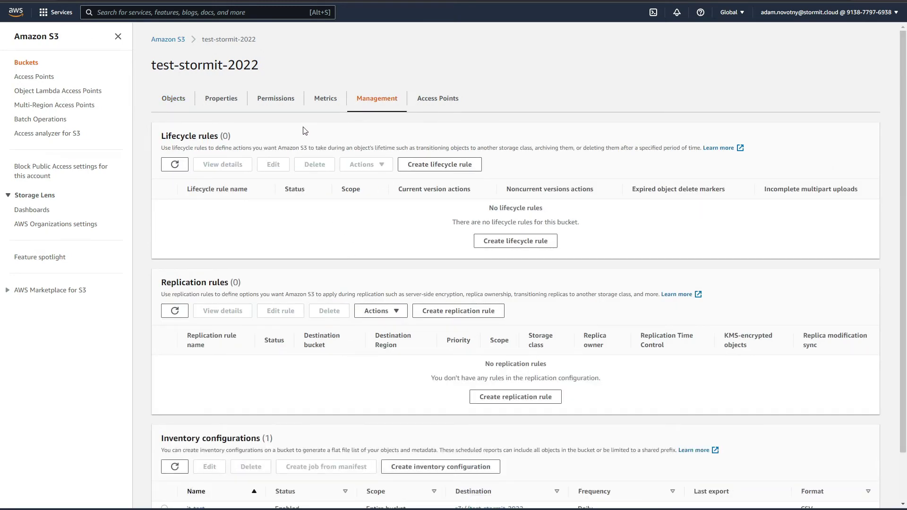
{"action": "left_click", "coordinate": [427, 166]}
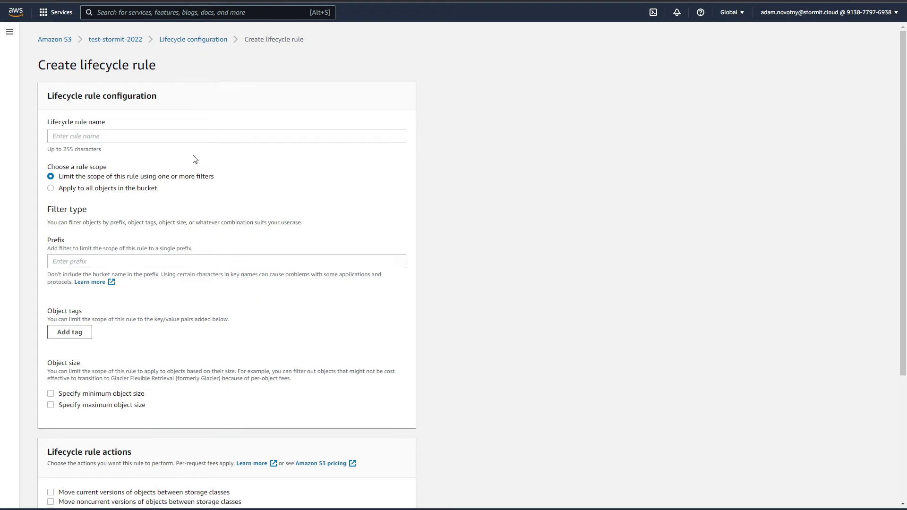
{"action": "left_click", "coordinate": [97, 139]}
{"action": "type", "text": "it"}
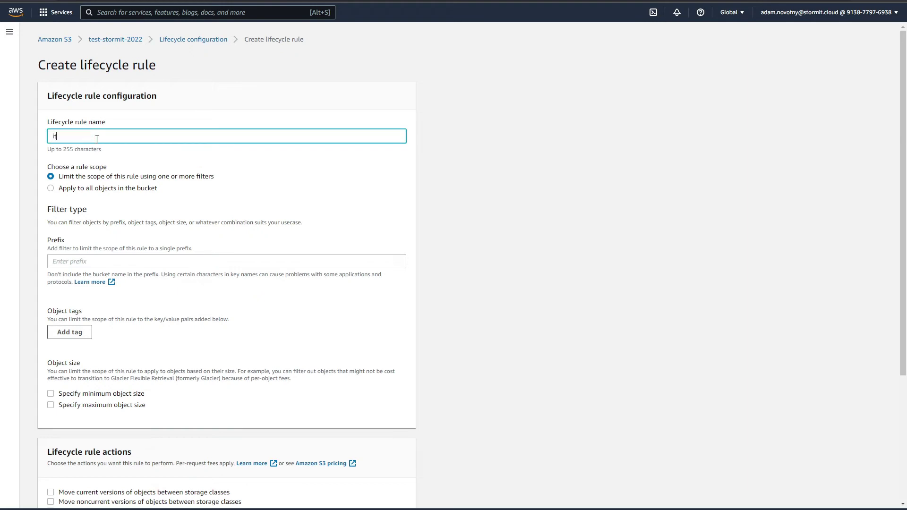
{"action": "scroll", "coordinate": [166, 131], "scroll_direction": "down", "scroll_amount": 3}
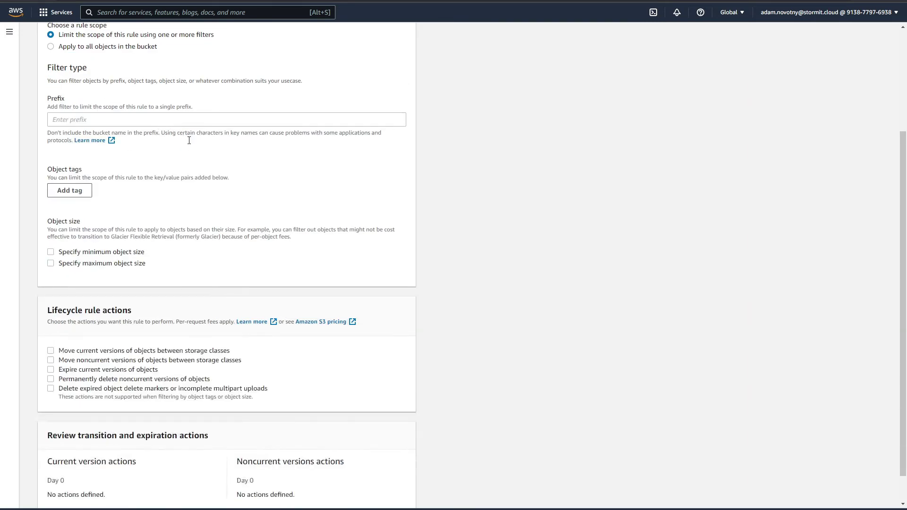
{"action": "scroll", "coordinate": [204, 168], "scroll_direction": "down", "scroll_amount": 1}
{"action": "scroll", "coordinate": [204, 170], "scroll_direction": "up", "scroll_amount": 3}
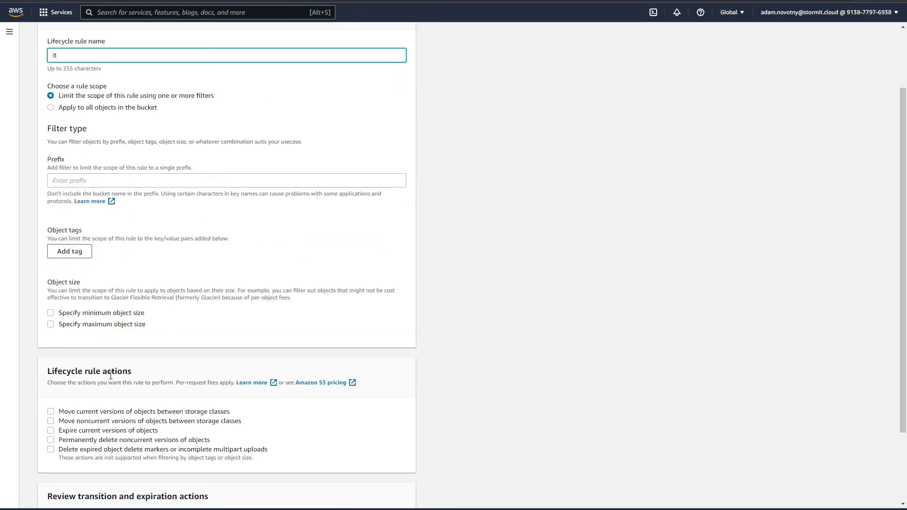
{"action": "left_click", "coordinate": [89, 114]}
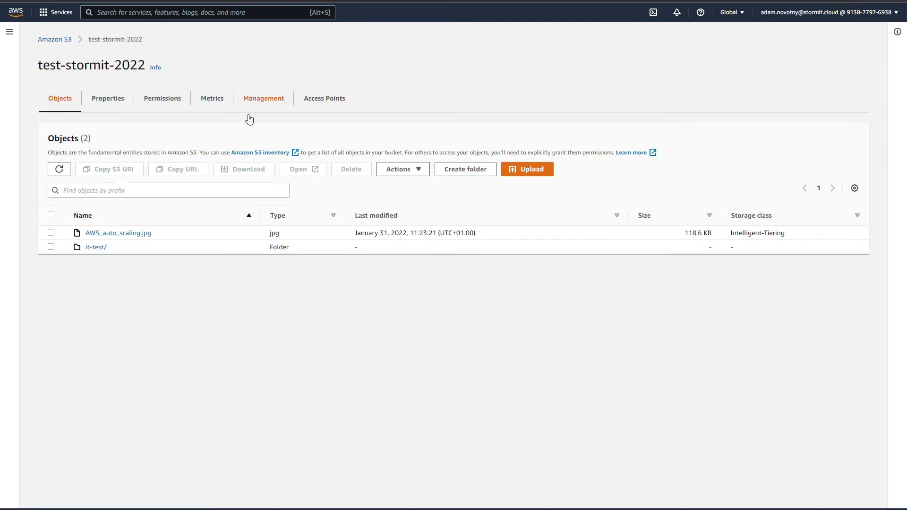
- In the test-stormit-2022 bucket, start a lifecycle rule named it that applies to all objects in the bucket and acknowledge that scope
{"action": "left_click", "coordinate": [250, 100]}
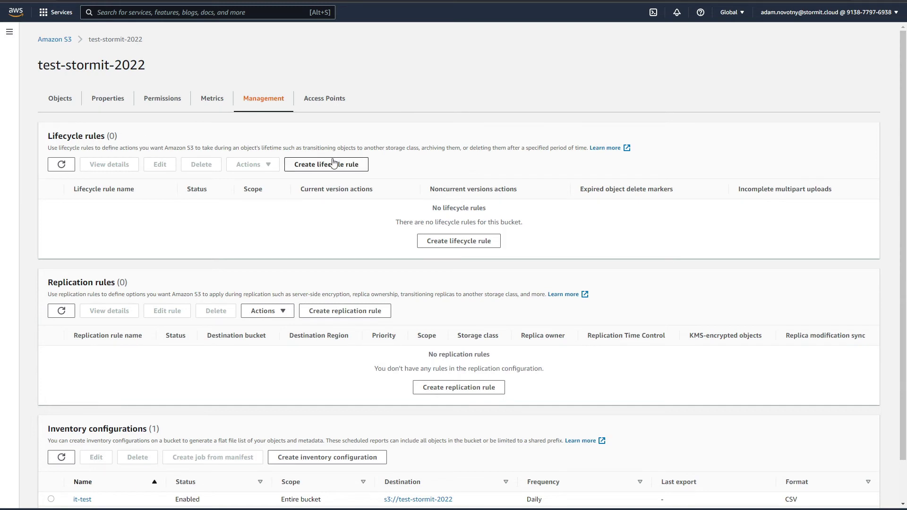
{"action": "left_click", "coordinate": [359, 164]}
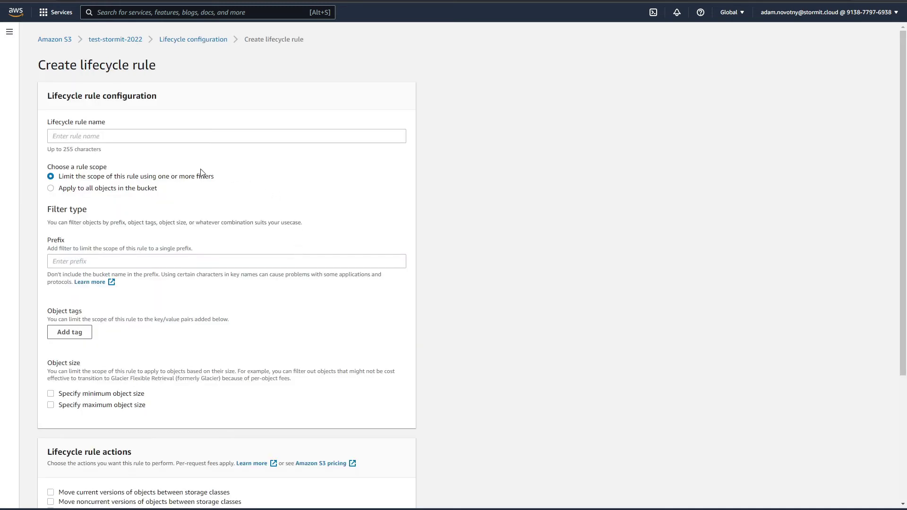
{"action": "left_click", "coordinate": [100, 189]}
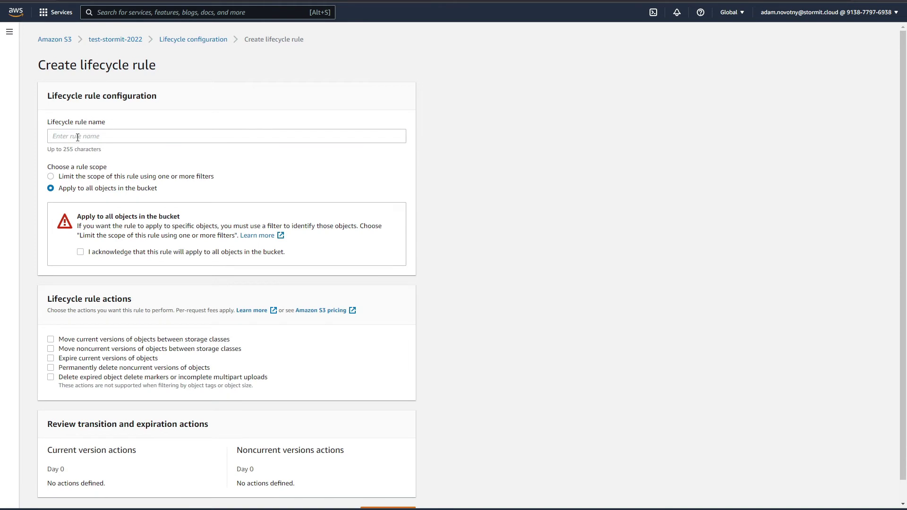
{"action": "left_click", "coordinate": [120, 134]}
{"action": "type", "text": "it"}
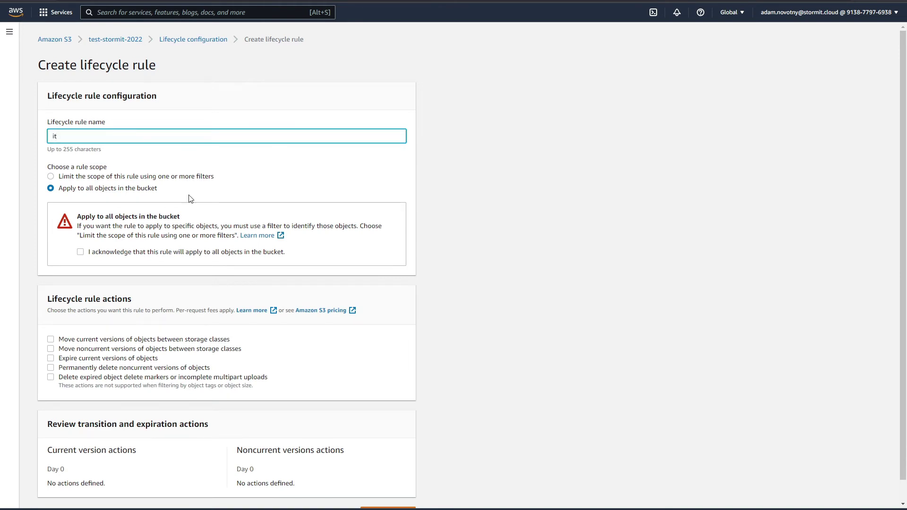
{"action": "left_click", "coordinate": [81, 253]}
- Have the rule move current object versions to Intelligent-Tiering 0 days after object creation, and create the rule
{"action": "scroll", "coordinate": [157, 273], "scroll_direction": "down", "scroll_amount": 1}
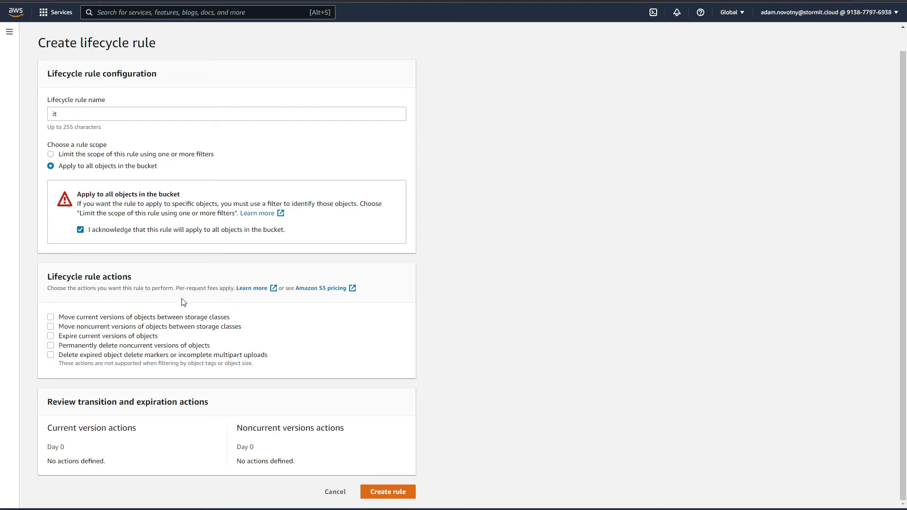
{"action": "left_click", "coordinate": [66, 316]}
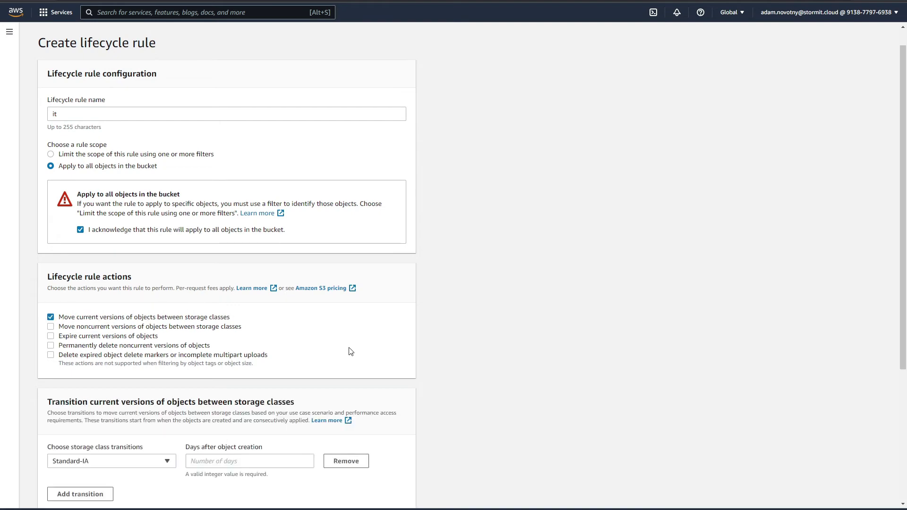
{"action": "scroll", "coordinate": [331, 350], "scroll_direction": "down", "scroll_amount": 4}
{"action": "left_click", "coordinate": [157, 274]}
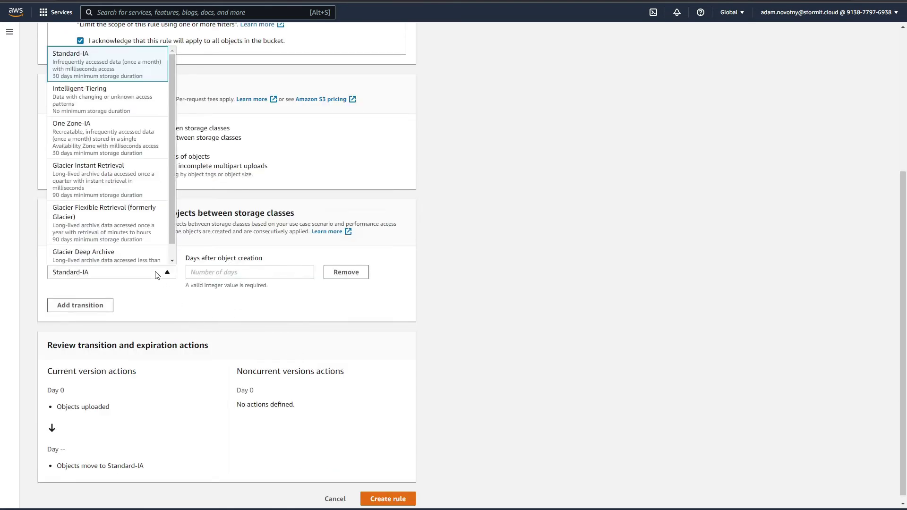
{"action": "left_click", "coordinate": [118, 105]}
{"action": "left_click", "coordinate": [220, 274]}
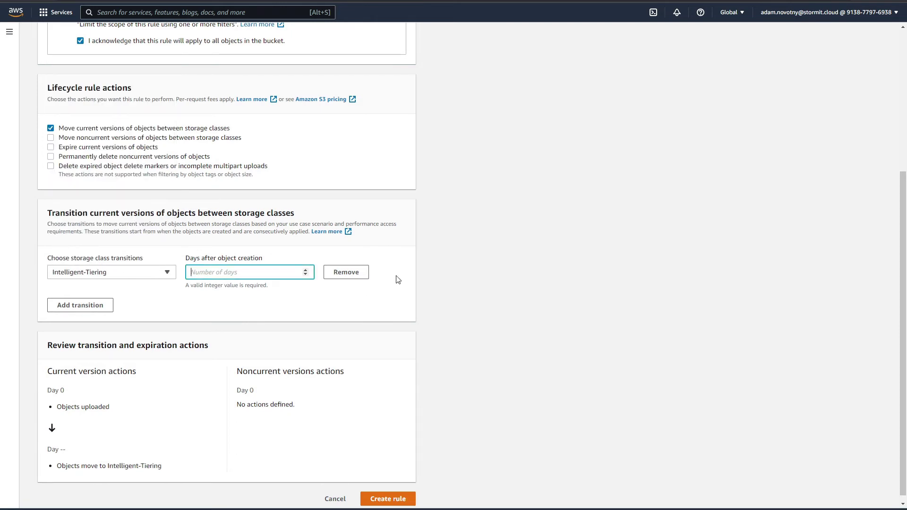
{"action": "type", "text": "0"}
{"action": "scroll", "coordinate": [397, 280], "scroll_direction": "up", "scroll_amount": 3}
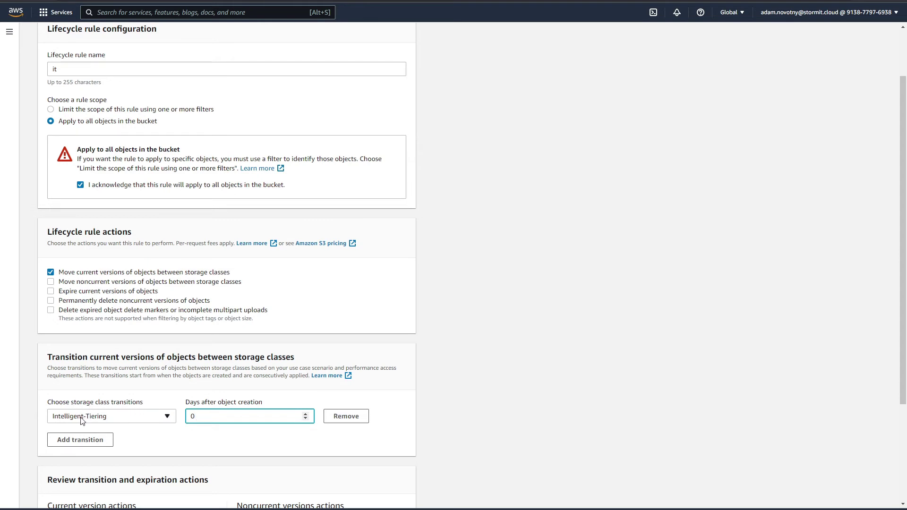
{"action": "scroll", "coordinate": [198, 443], "scroll_direction": "down", "scroll_amount": 2}
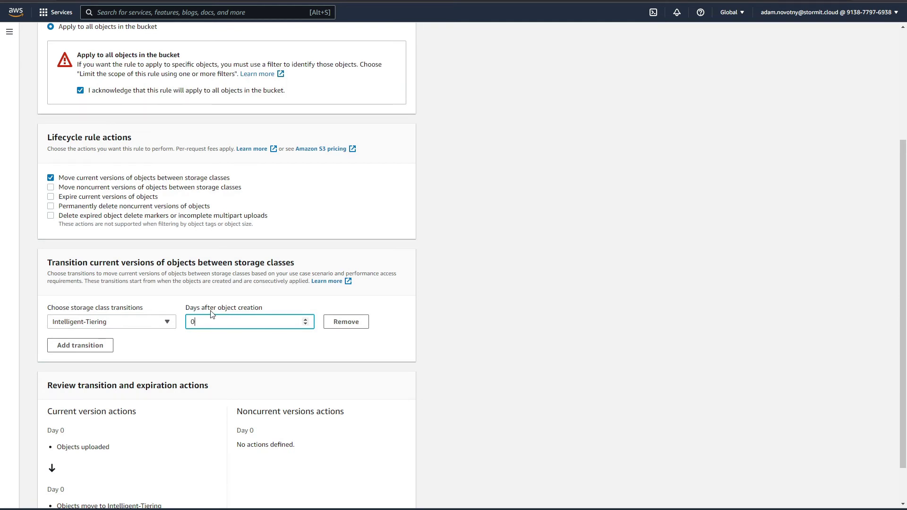
{"action": "left_click", "coordinate": [219, 338]}
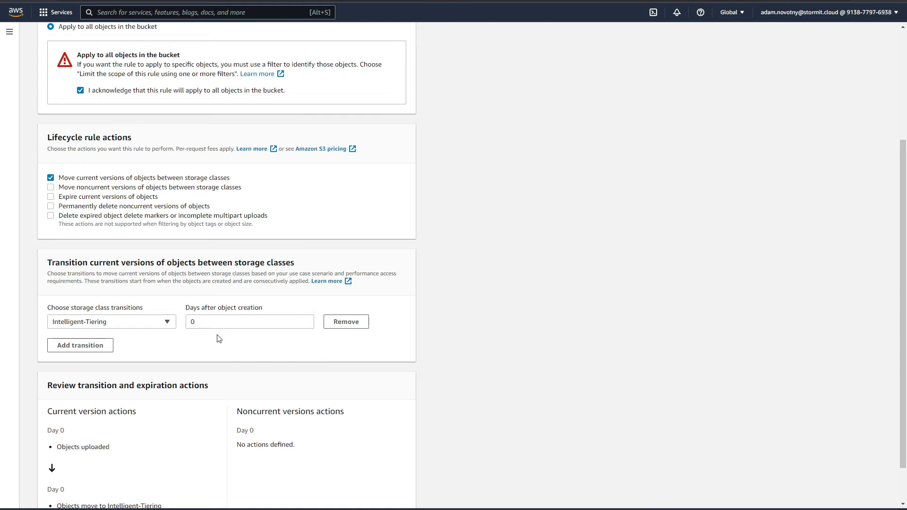
{"action": "scroll", "coordinate": [227, 336], "scroll_direction": "down", "scroll_amount": 2}
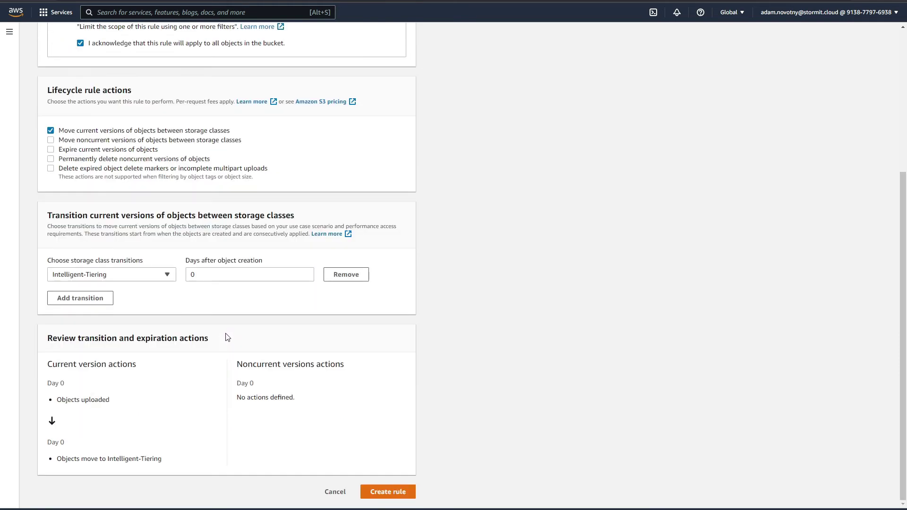
{"action": "left_click", "coordinate": [377, 492]}
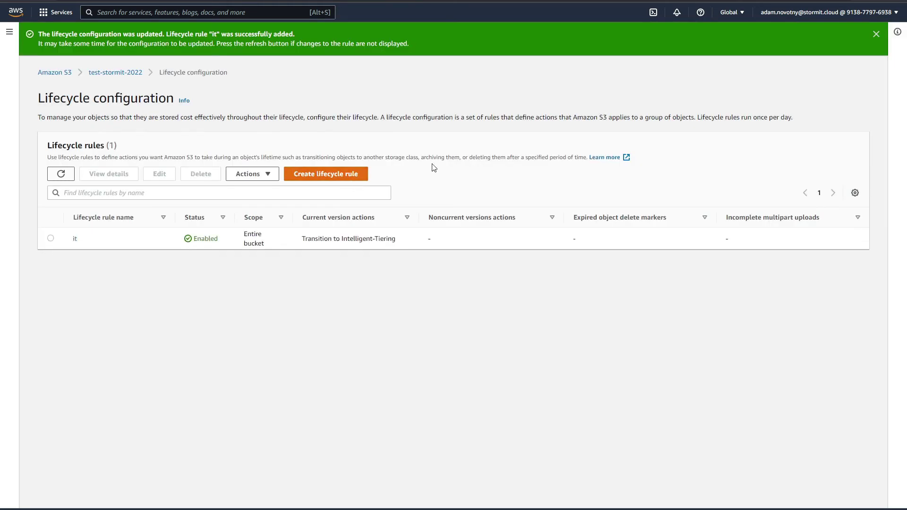
- Upload 6RS-AWS-Migration.png to the root of the test-stormit-2022 bucket with the default upload properties and close the upload status
{"action": "left_click", "coordinate": [101, 74]}
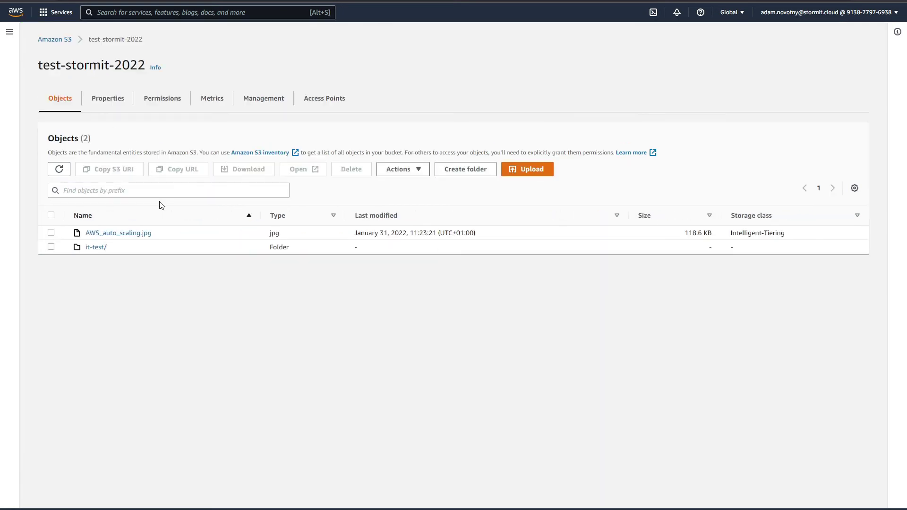
{"action": "left_click", "coordinate": [523, 169]}
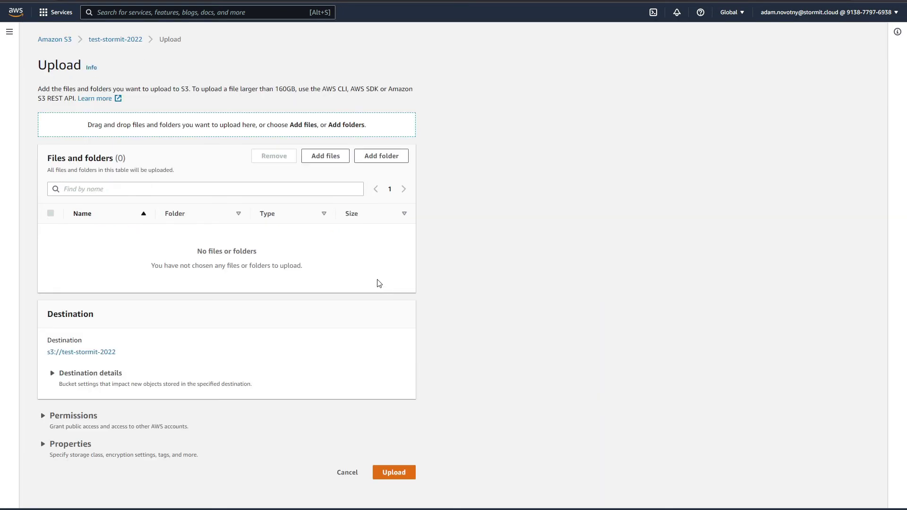
{"action": "left_click", "coordinate": [333, 156]}
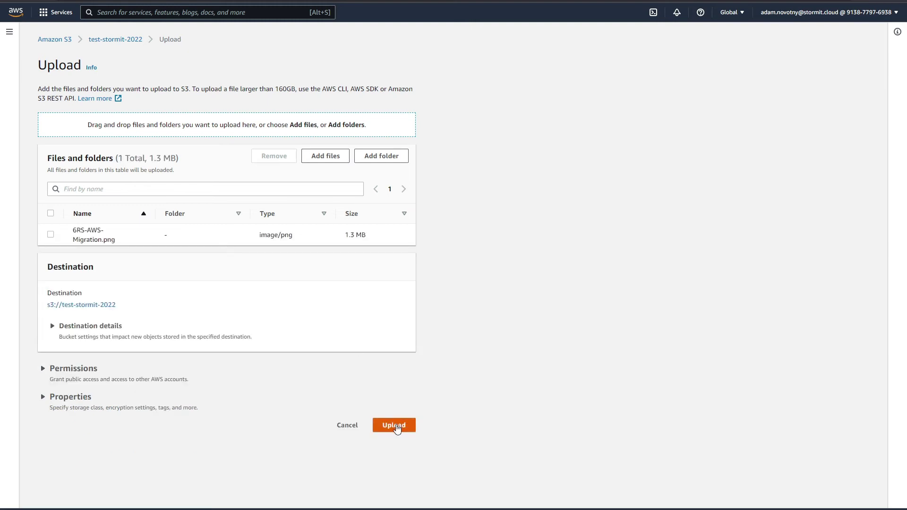
{"action": "left_click", "coordinate": [395, 426]}
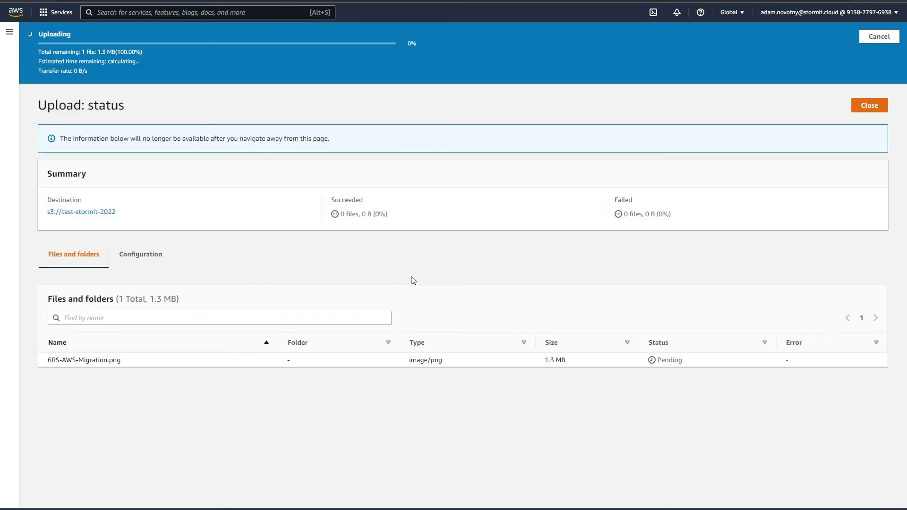
{"action": "left_click", "coordinate": [860, 79]}
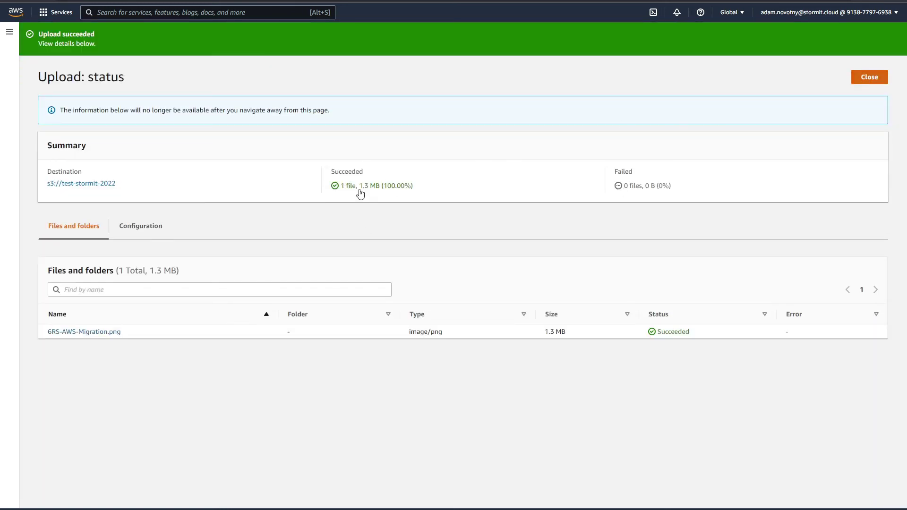